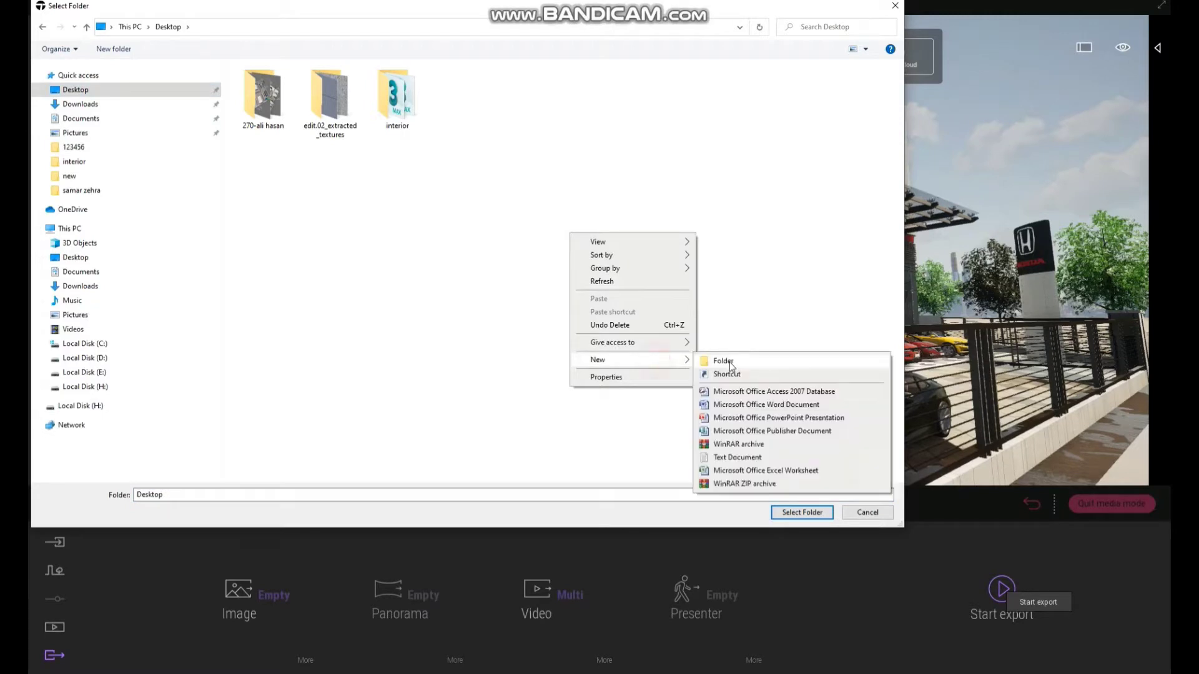
- Create a folder named "export animation" on the Desktop and choose it as the export destination
{"action": "left_click", "coordinate": [729, 363]}
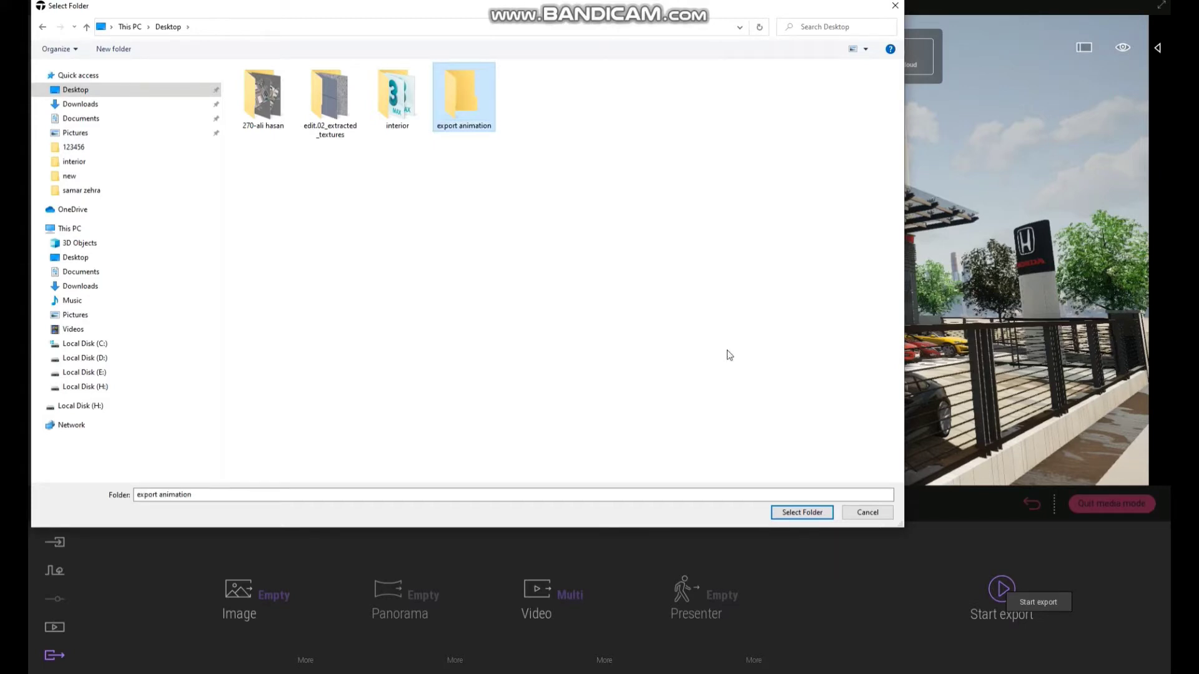
{"action": "key", "text": "Return"}
{"action": "left_click", "coordinate": [812, 512]}
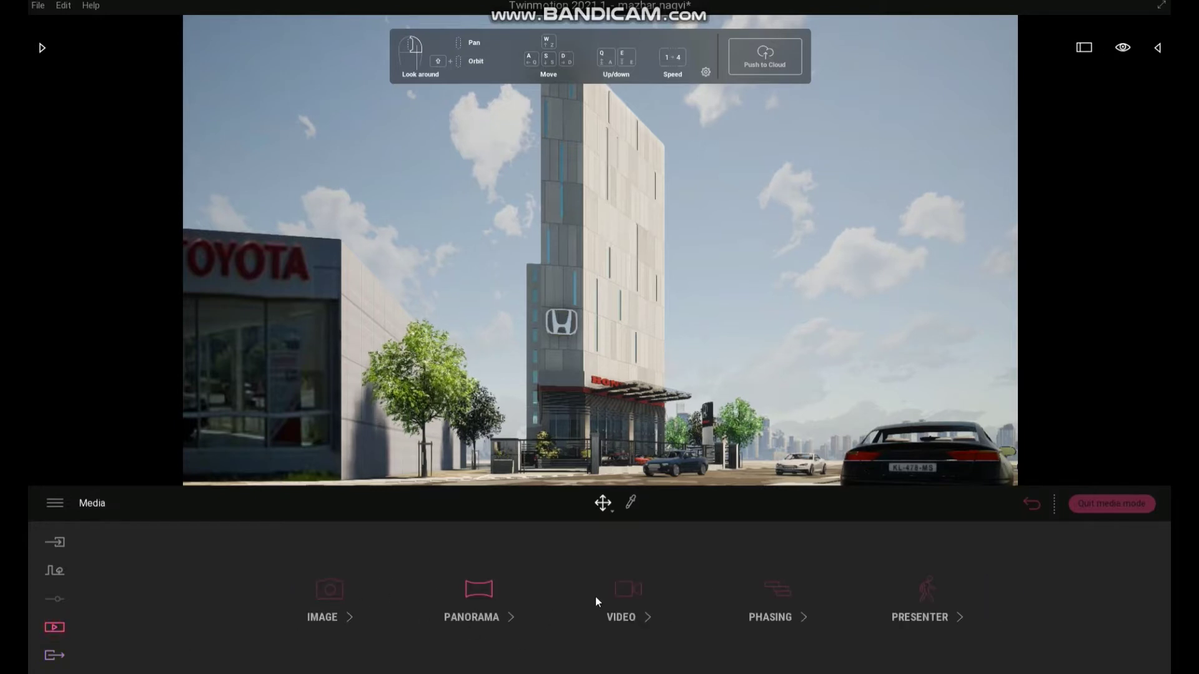
- Create a new video and frame the Toyota and Honda buildings from a raised viewpoint above the road
{"action": "left_click", "coordinate": [631, 597]}
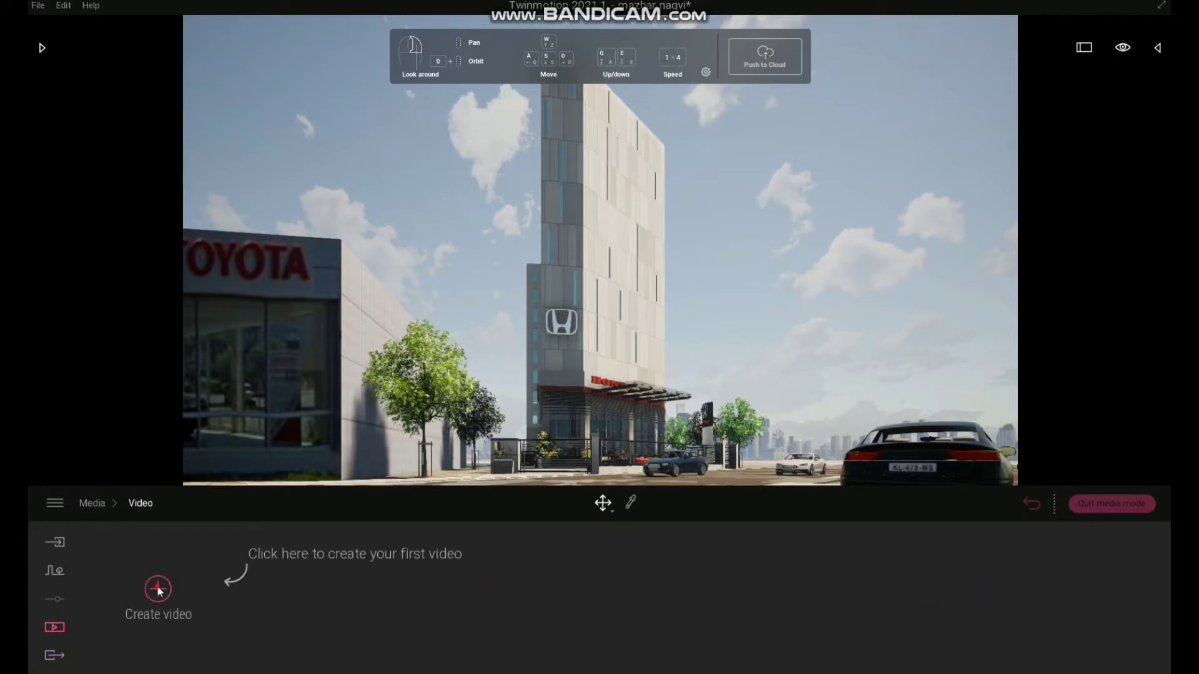
{"action": "left_click", "coordinate": [158, 589]}
{"action": "key", "text": "a"}
{"action": "right_click_drag", "start_coordinate": [540, 377], "coordinate": [632, 396]}
{"action": "key", "text": "s"}
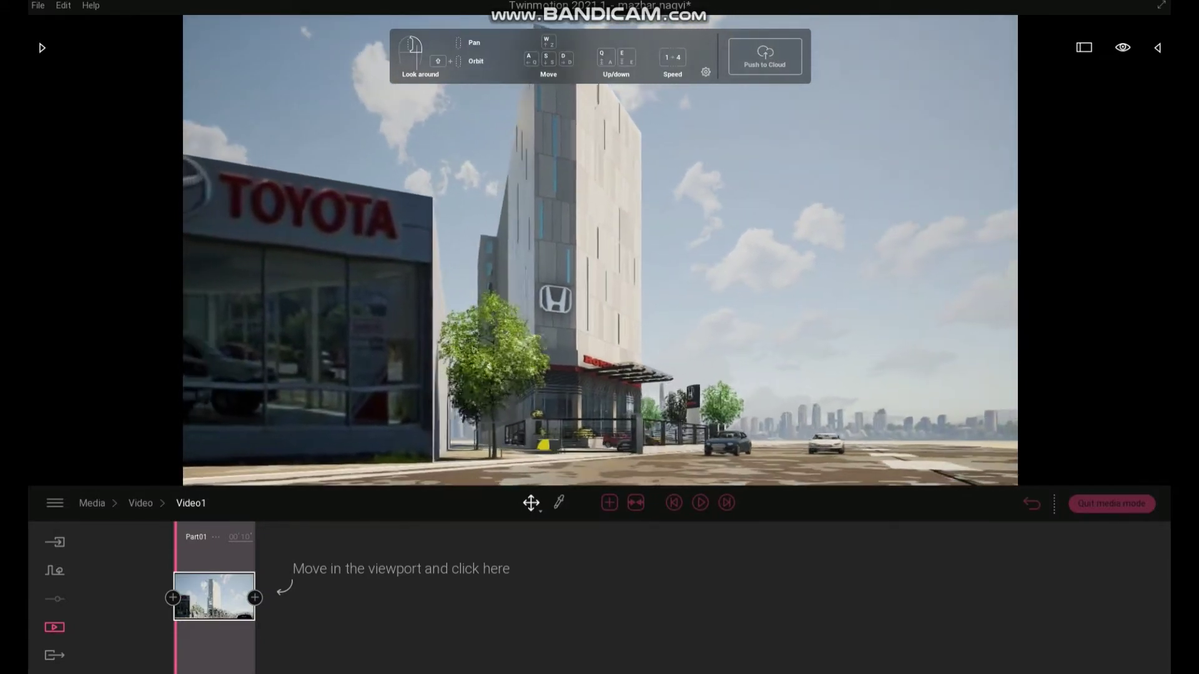
{"action": "key", "text": "q"}
{"action": "key", "text": "s"}
{"action": "right_click_drag", "start_coordinate": [641, 257], "coordinate": [567, 387]}
{"action": "key", "text": "s"}
{"action": "key", "text": "a"}
{"action": "key", "text": "d"}
{"action": "key", "text": "w"}
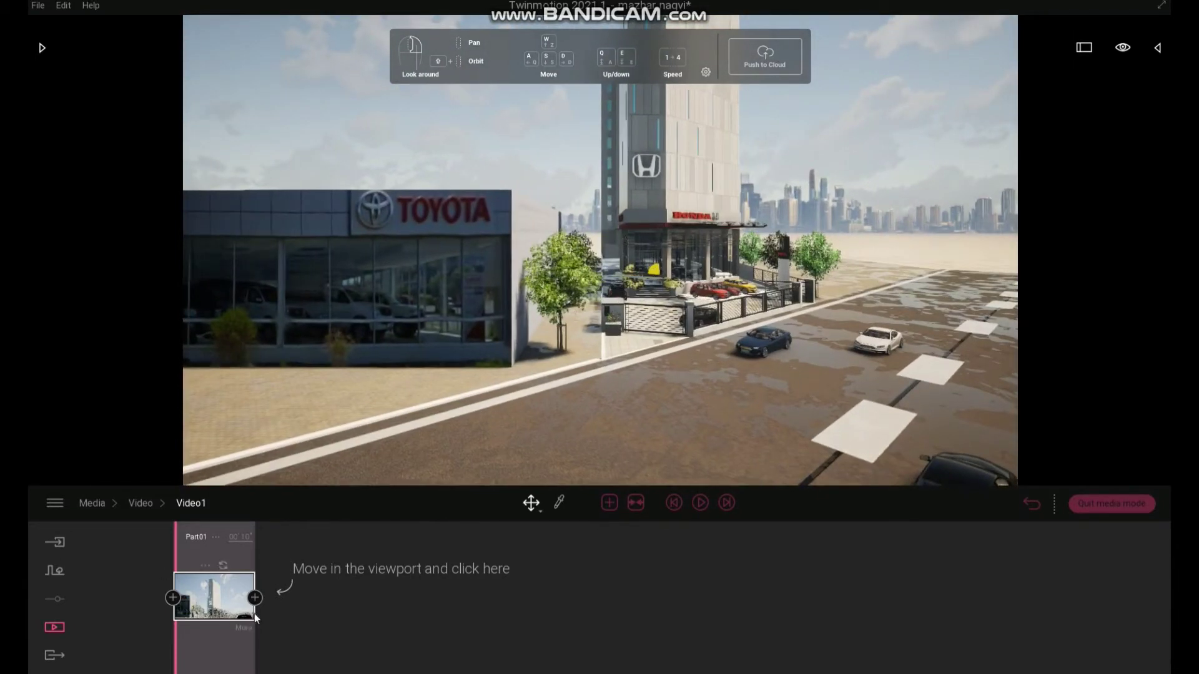
{"action": "left_click", "coordinate": [247, 627]}
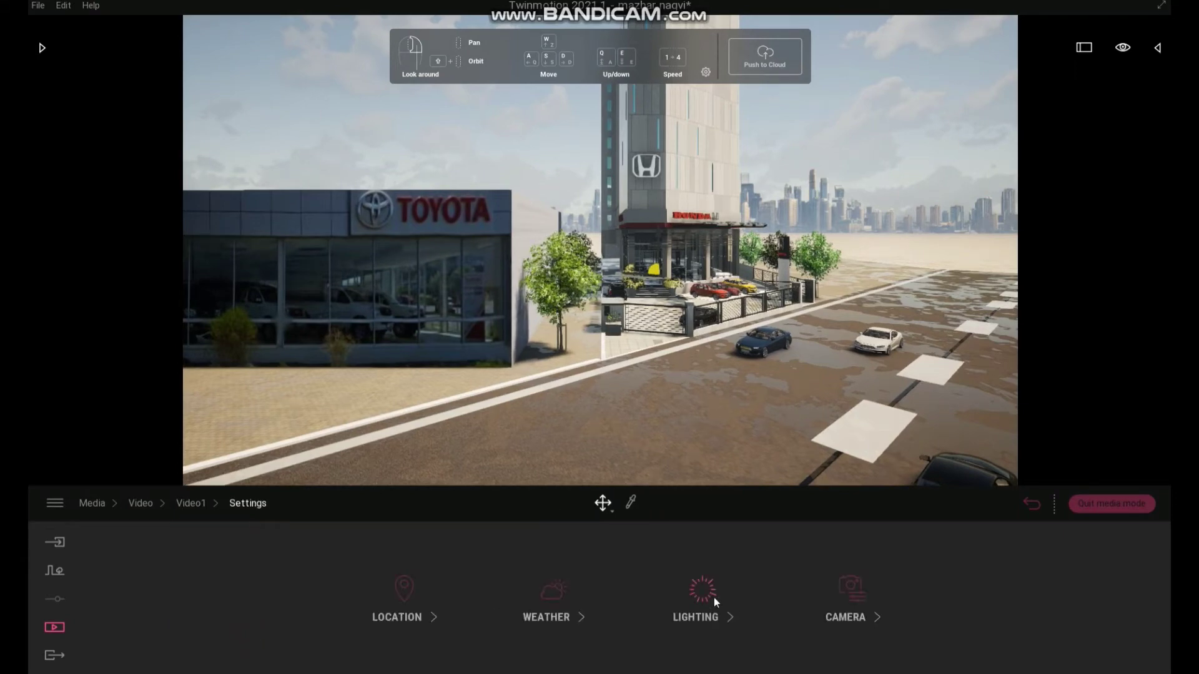
{"action": "left_click", "coordinate": [848, 586]}
{"action": "left_click", "coordinate": [473, 606]}
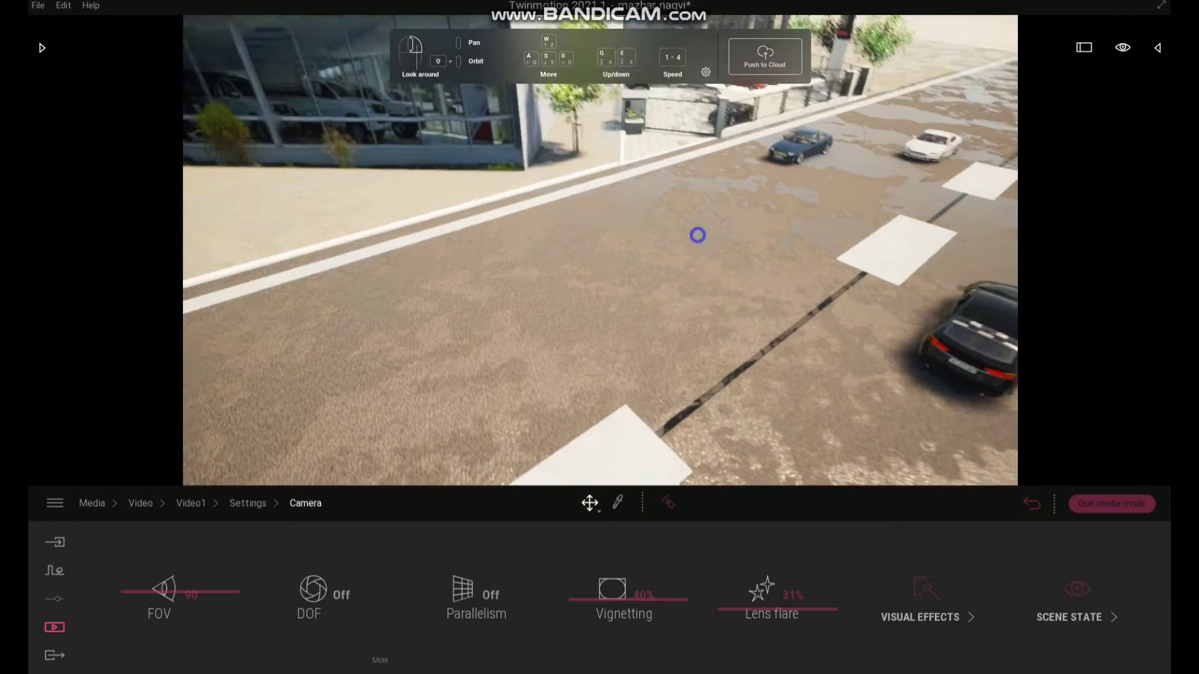
- Update the first keyframe with a high view over the Toyota roof, the Honda forecourt and the road
{"action": "key", "text": "s"}
{"action": "right_click_drag", "start_coordinate": [698, 235], "coordinate": [718, 248]}
{"action": "key", "text": "w"}
{"action": "key", "text": "w"}
{"action": "key", "text": "s"}
{"action": "key", "text": "s"}
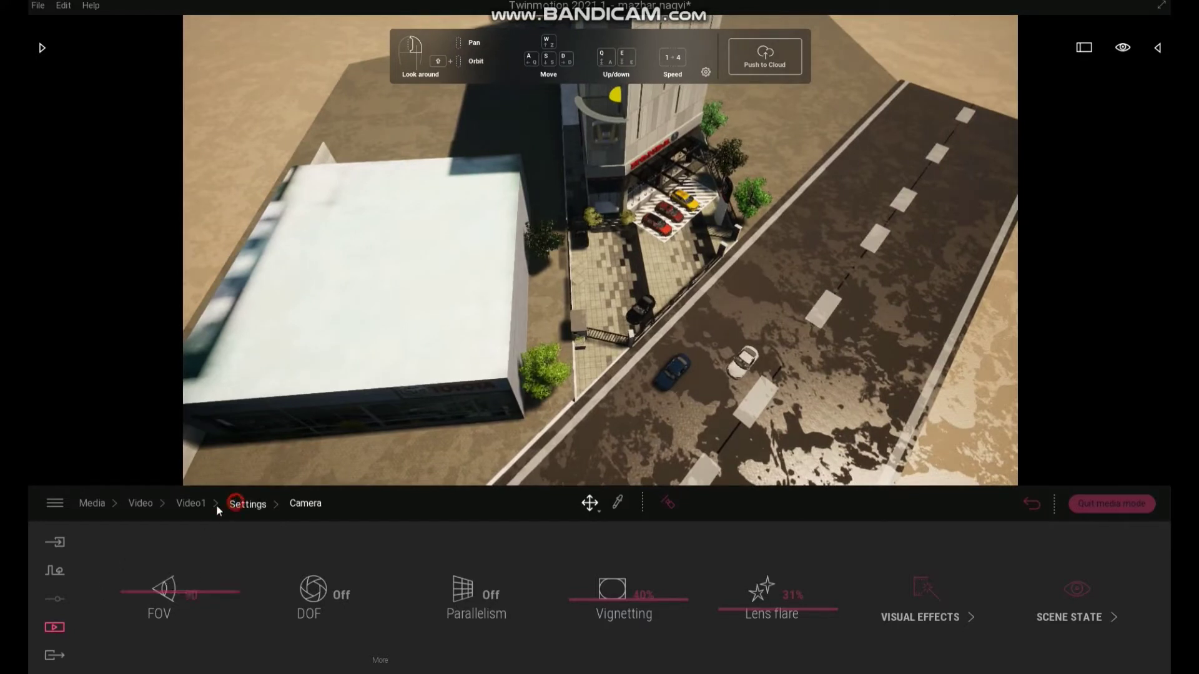
{"action": "left_click", "coordinate": [235, 503]}
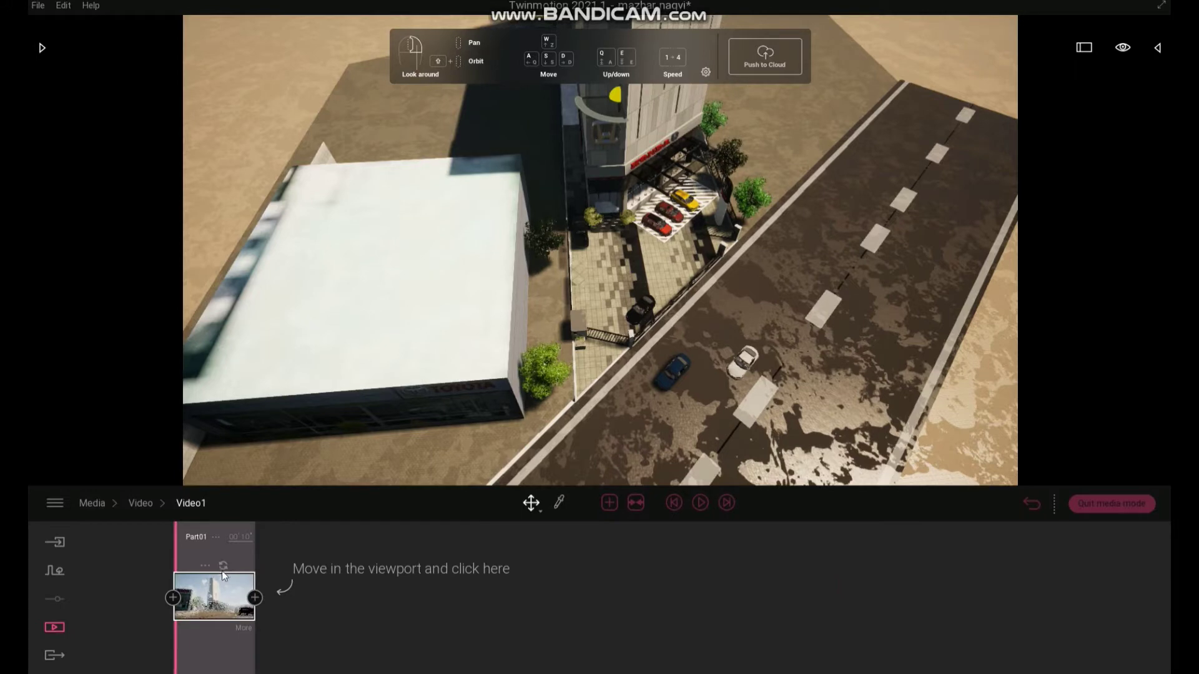
{"action": "left_click", "coordinate": [223, 568]}
- Add two more keyframes, one above the road facing the Honda forecourt and one from the Civic billboard side, and preview the video
{"action": "middle_click_drag", "start_coordinate": [587, 295], "coordinate": [390, 281], "text": "shift"}
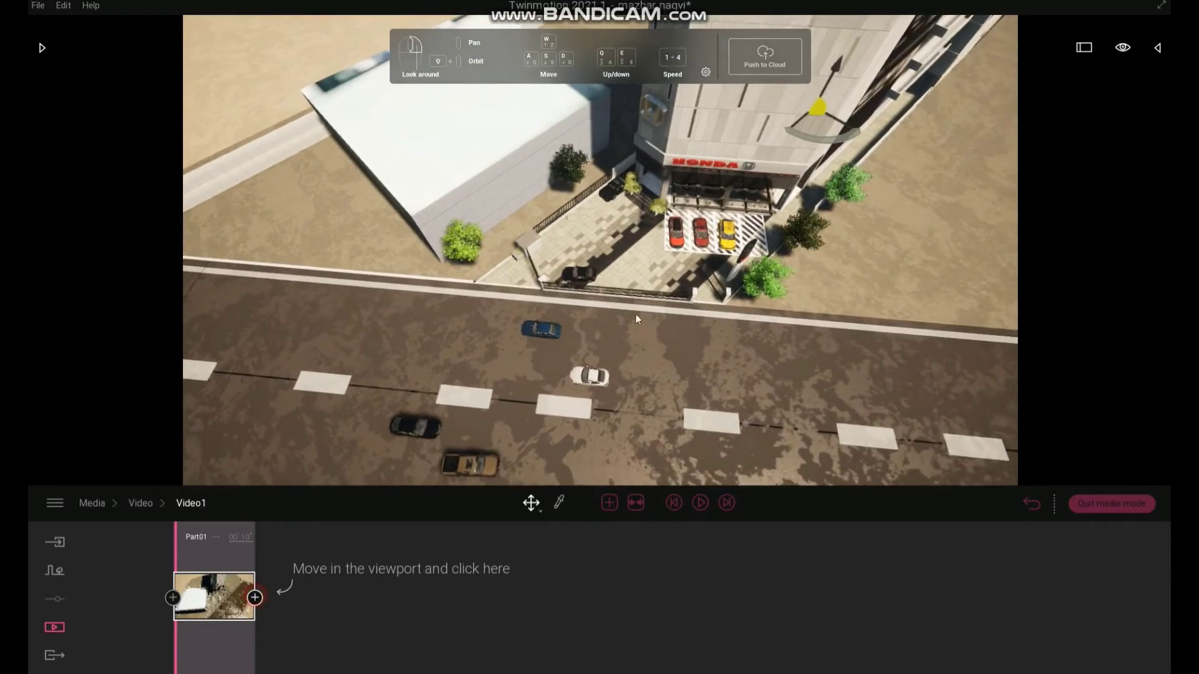
{"action": "middle_click_drag", "start_coordinate": [730, 270], "coordinate": [498, 262], "text": "shift"}
{"action": "left_click", "coordinate": [338, 598]}
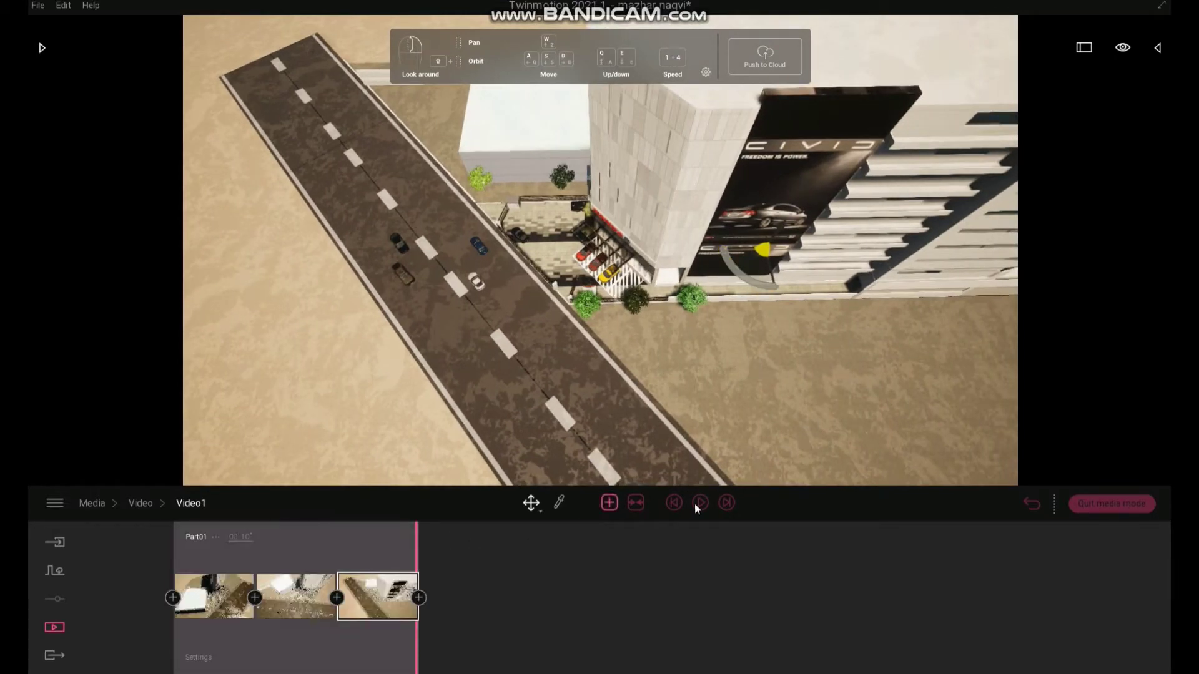
{"action": "left_click", "coordinate": [700, 503]}
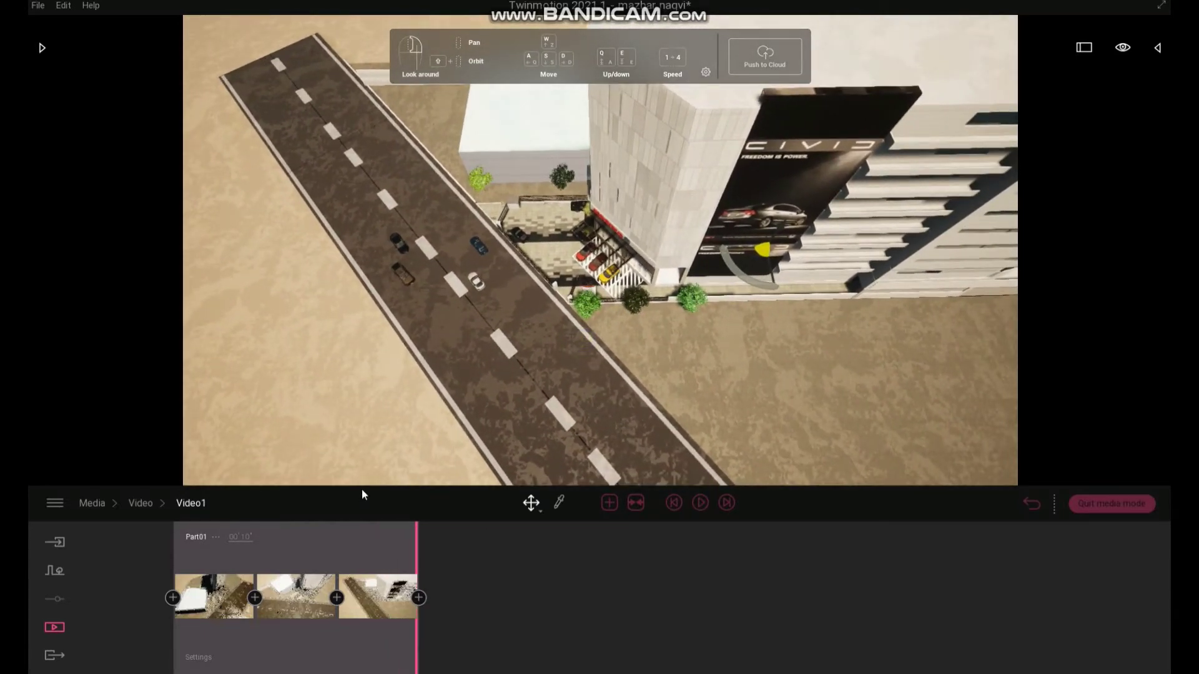
- Delete the blue, white, black and brown vehicles standing on the road in front of the buildings
{"action": "scroll", "coordinate": [393, 316], "scroll_direction": "up", "scroll_amount": 3}
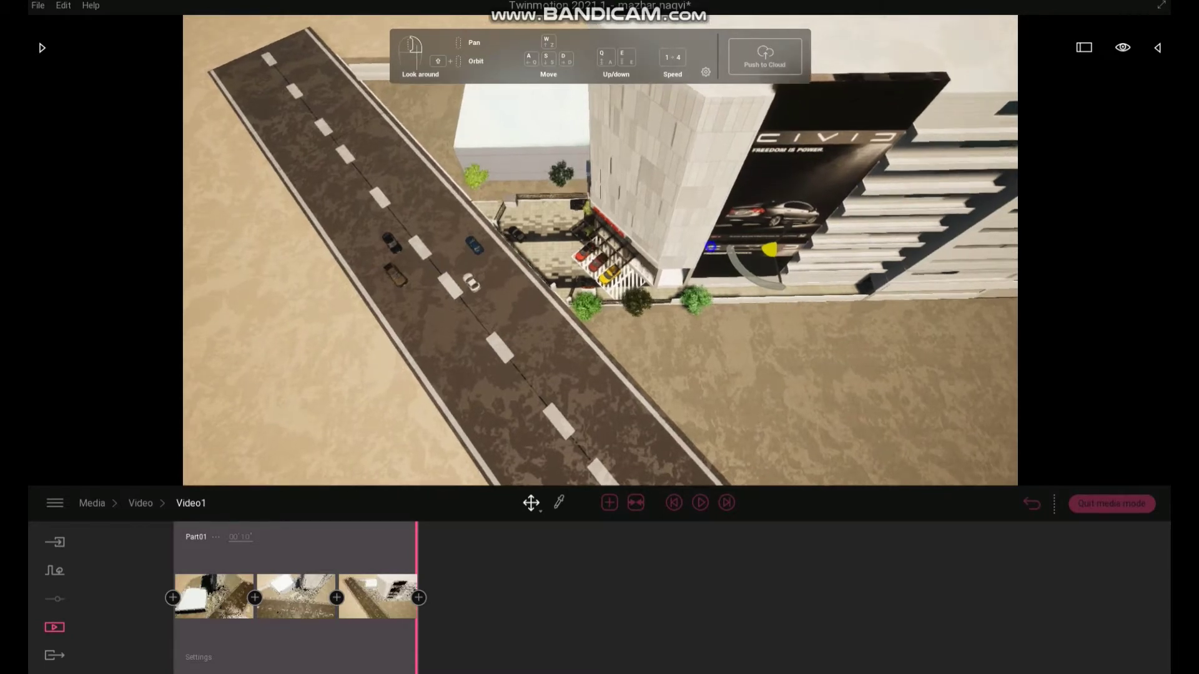
{"action": "right_click_drag", "start_coordinate": [394, 316], "coordinate": [353, 344]}
{"action": "right_click_drag", "start_coordinate": [750, 374], "coordinate": [593, 317]}
{"action": "key", "text": "w"}
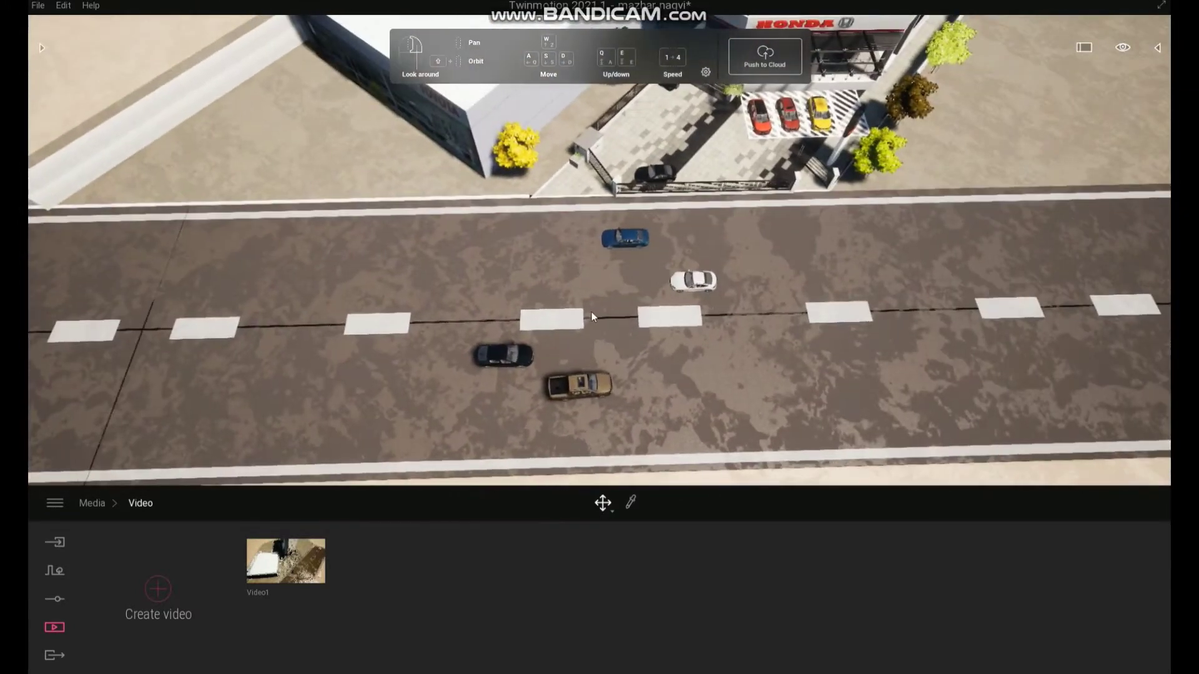
{"action": "left_click", "coordinate": [679, 282]}
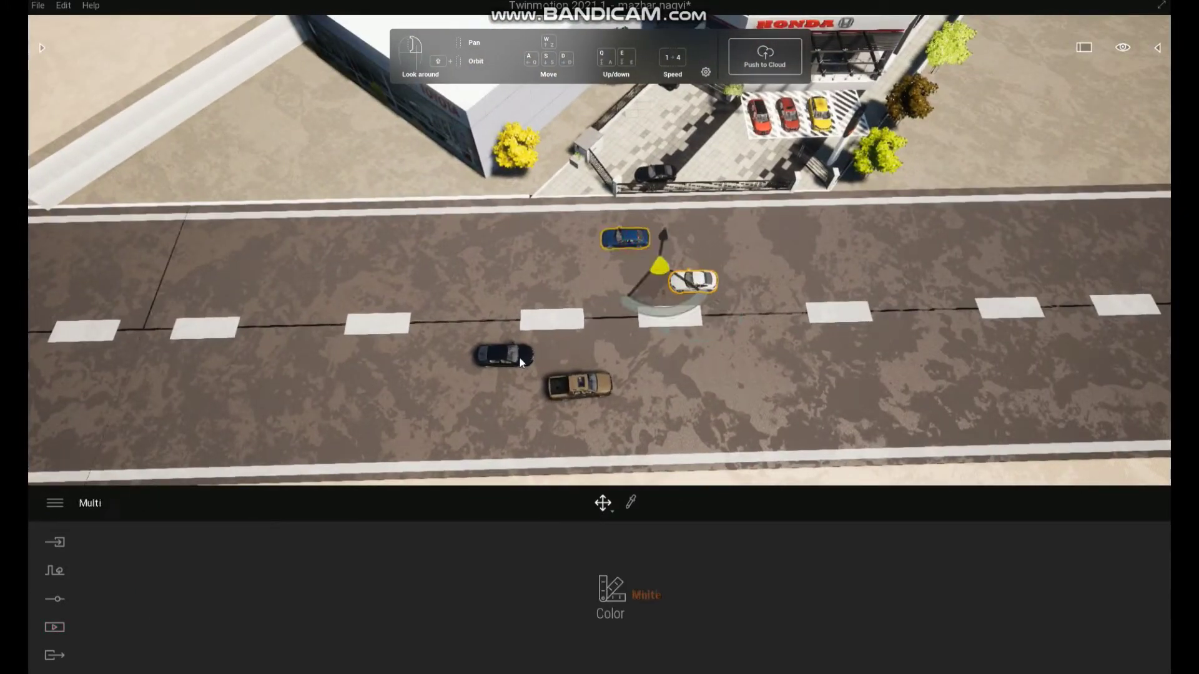
{"action": "left_click", "coordinate": [578, 387], "text": "ctrl"}
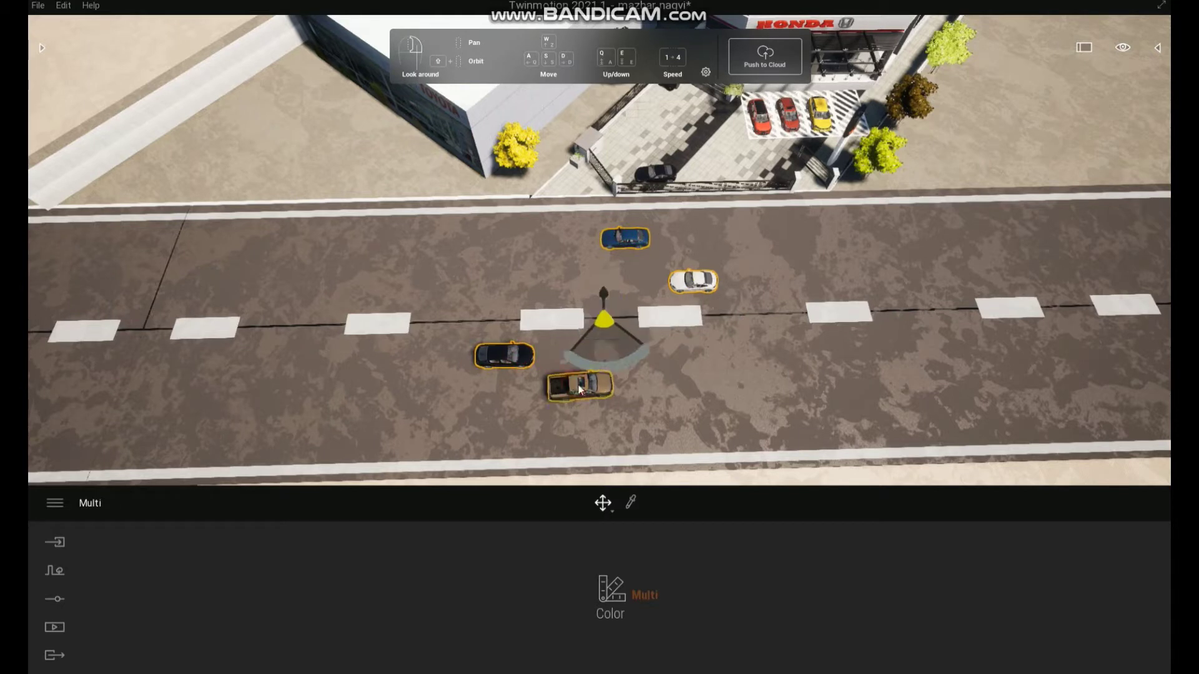
{"action": "key", "text": "Delete"}
- Draw a vehicle path along the lane nearest the buildings, from one end of the road to the other
{"action": "key", "text": "s"}
{"action": "key", "text": "a"}
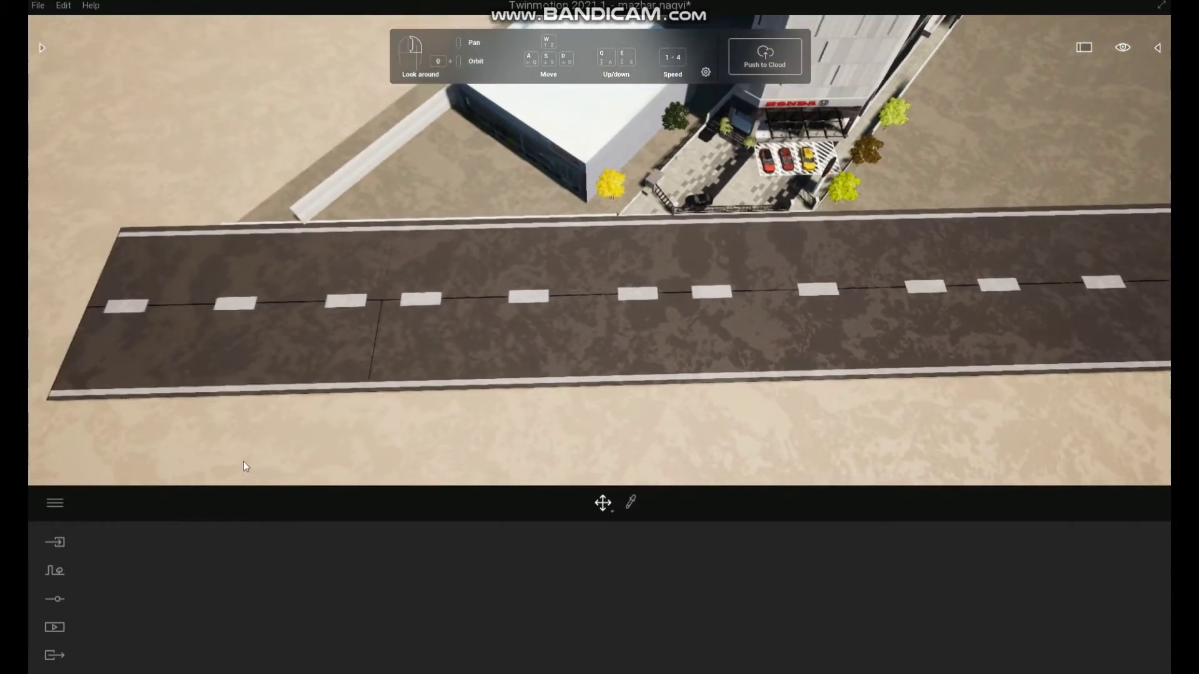
{"action": "left_click", "coordinate": [58, 600]}
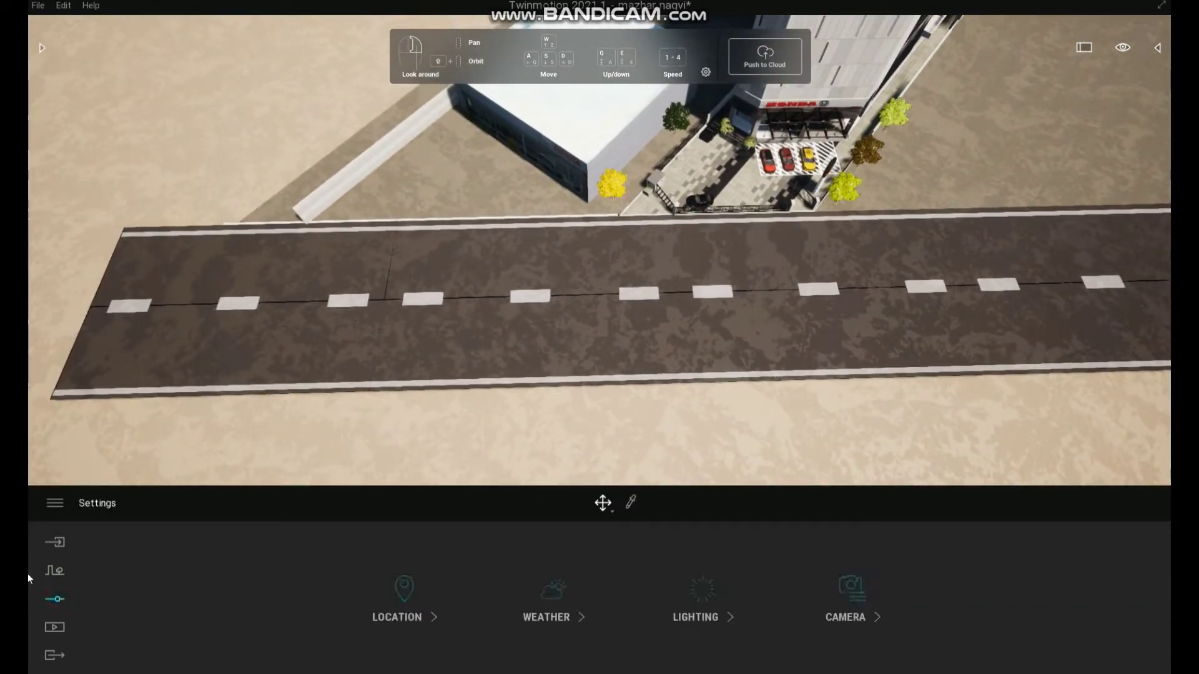
{"action": "left_click", "coordinate": [57, 570]}
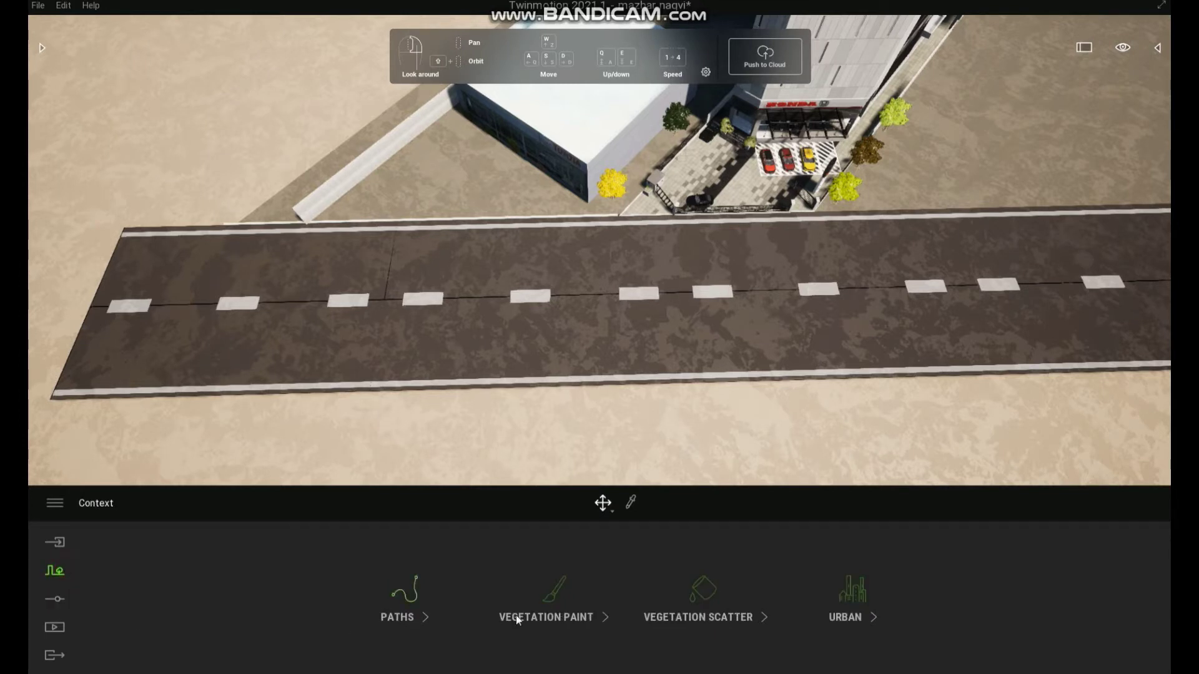
{"action": "left_click", "coordinate": [407, 605]}
{"action": "left_click", "coordinate": [557, 592]}
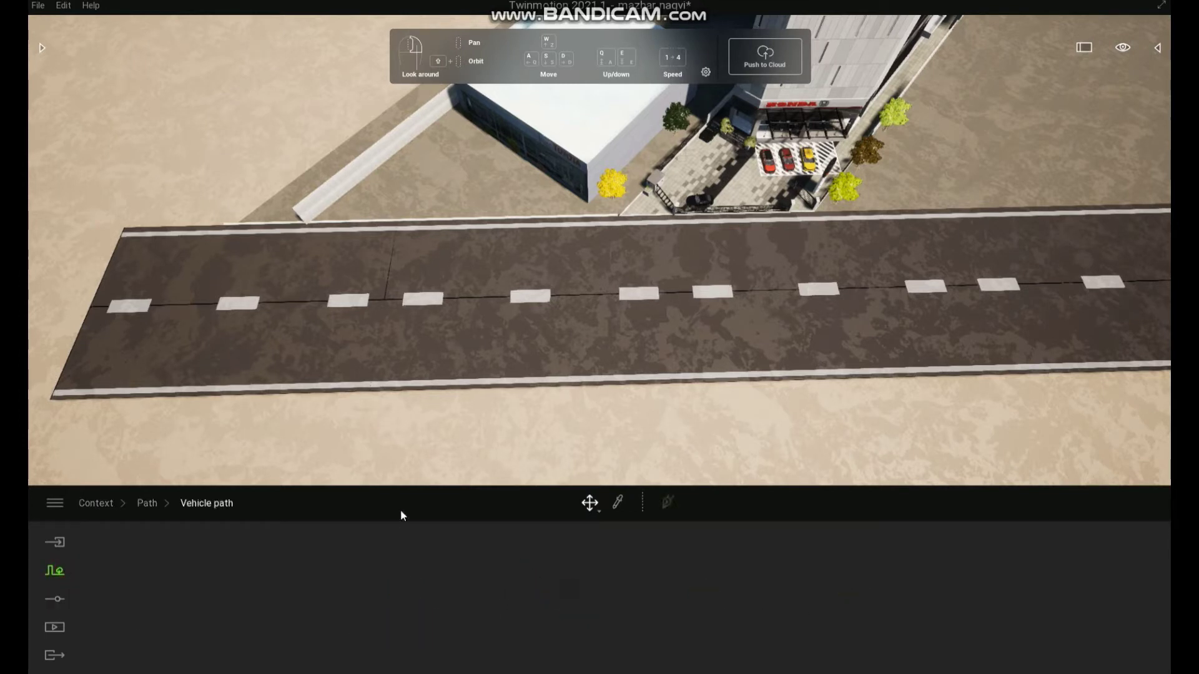
{"action": "left_click", "coordinate": [673, 507]}
{"action": "left_click", "coordinate": [148, 269]}
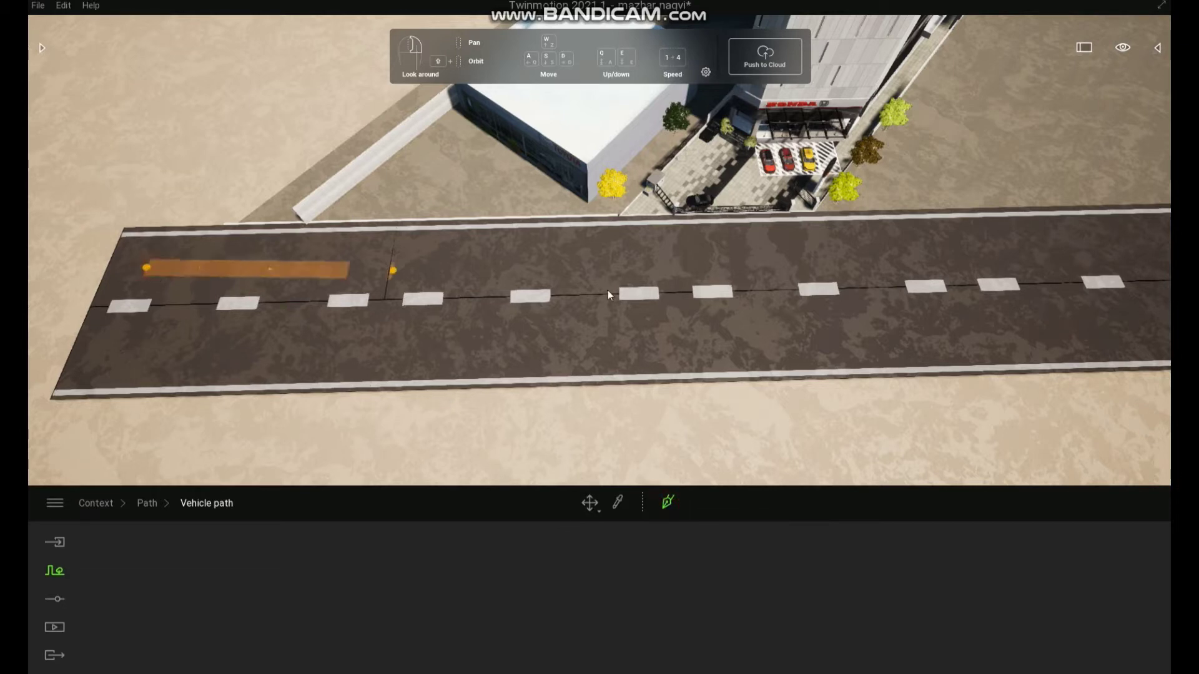
{"action": "right_click_drag", "start_coordinate": [886, 267], "coordinate": [886, 270]}
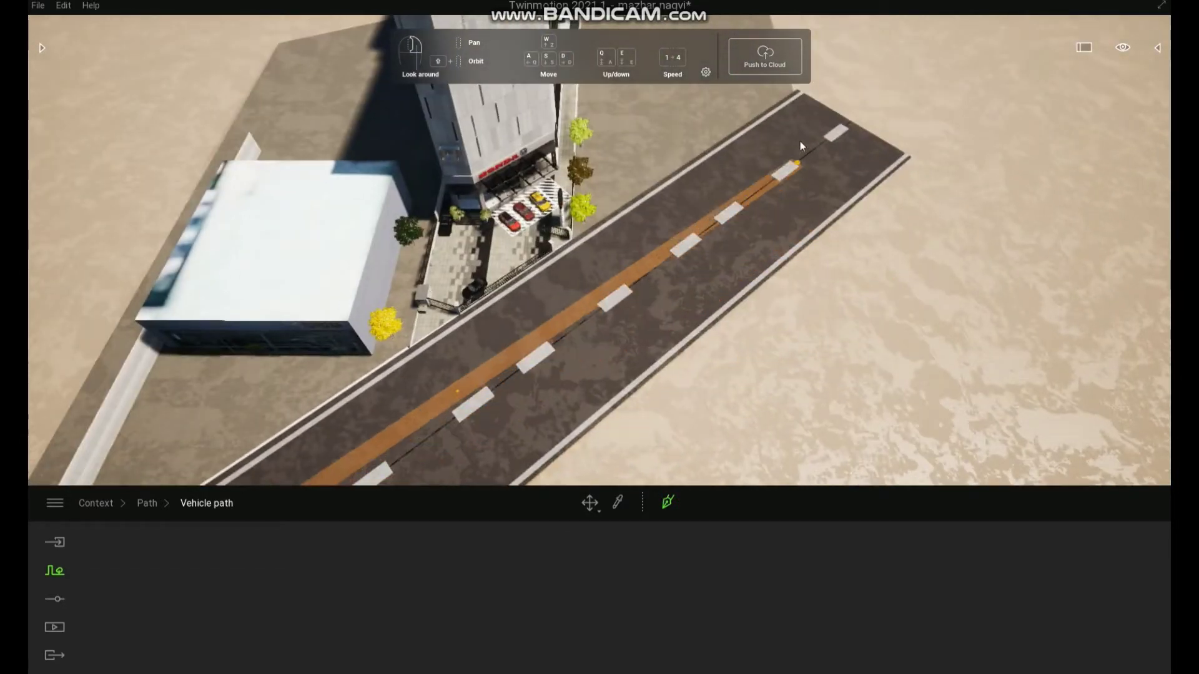
{"action": "left_click", "coordinate": [813, 115]}
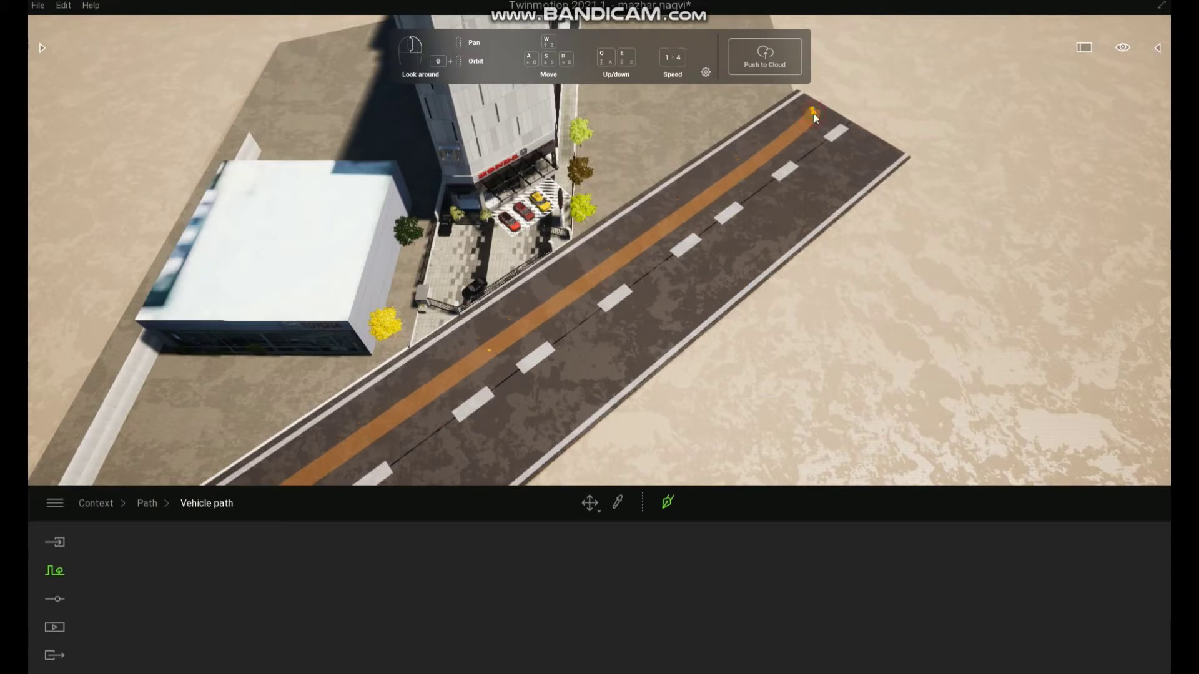
{"action": "right_click", "coordinate": [792, 128]}
- Examine the traffic moving along the vehicle path from both ends of the road
{"action": "right_click_drag", "start_coordinate": [772, 202], "coordinate": [643, 205]}
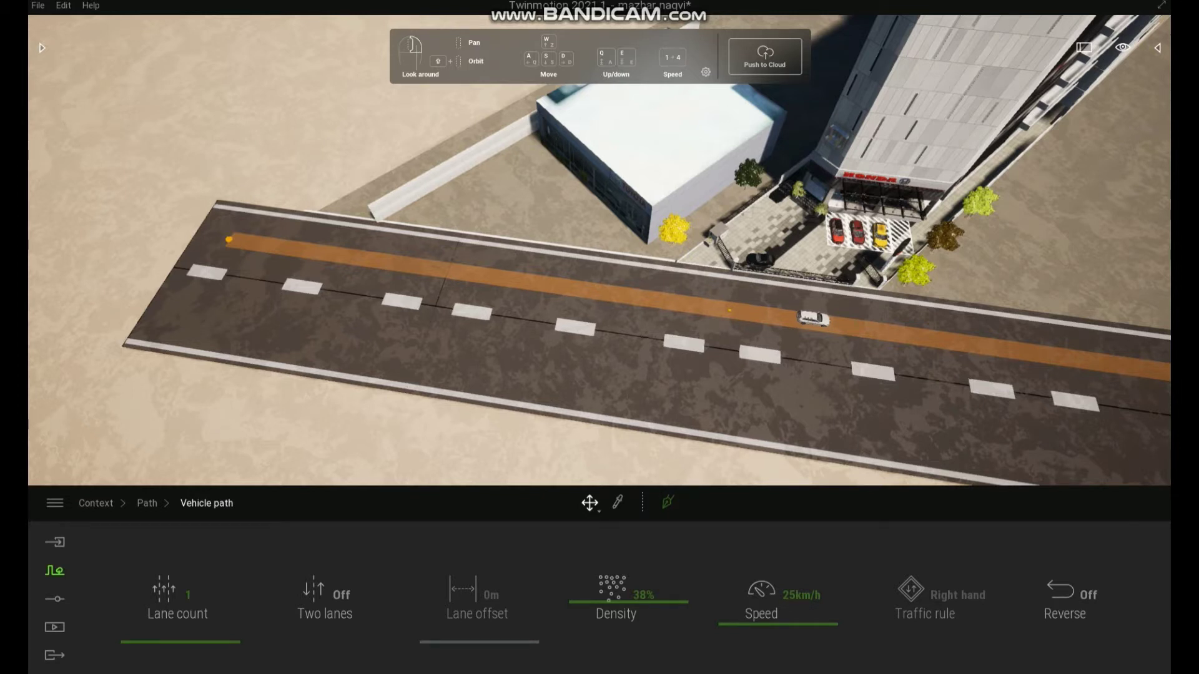
{"action": "left_click", "coordinate": [614, 236]}
{"action": "mouse_move", "coordinate": [614, 236]}
{"action": "right_mouse_down"}
{"action": "mouse_move", "coordinate": [668, 253]}
{"action": "mouse_move", "coordinate": [626, 242]}
{"action": "right_mouse_up"}
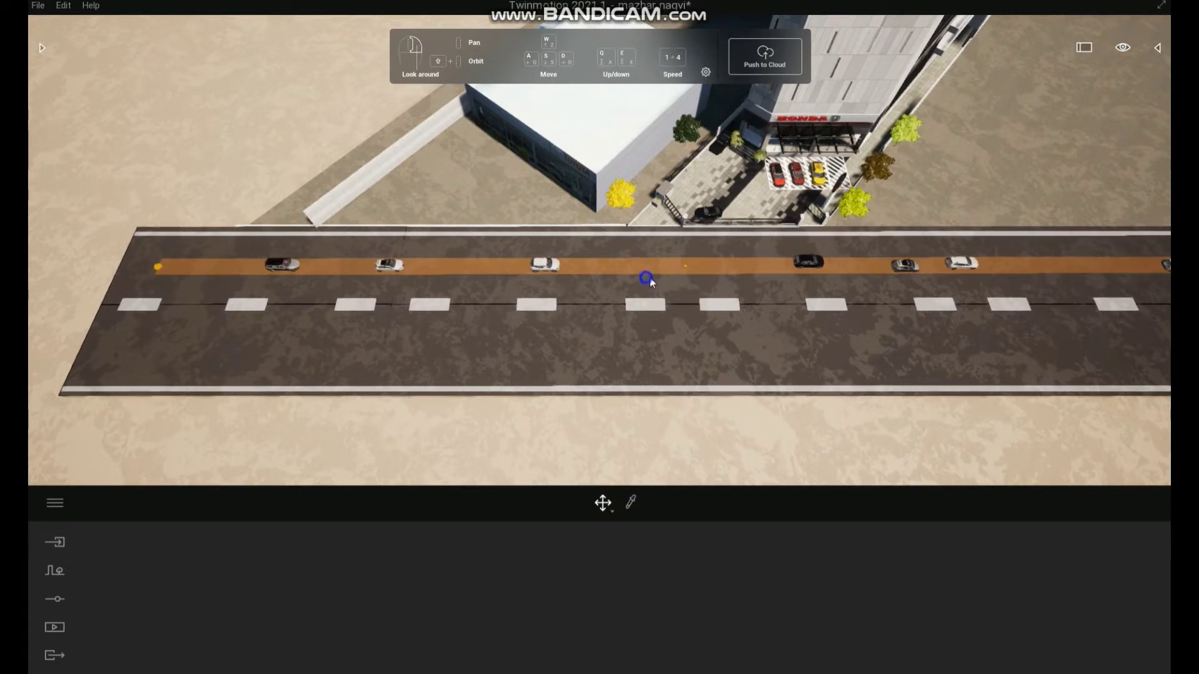
{"action": "right_click_drag", "start_coordinate": [647, 273], "coordinate": [787, 275]}
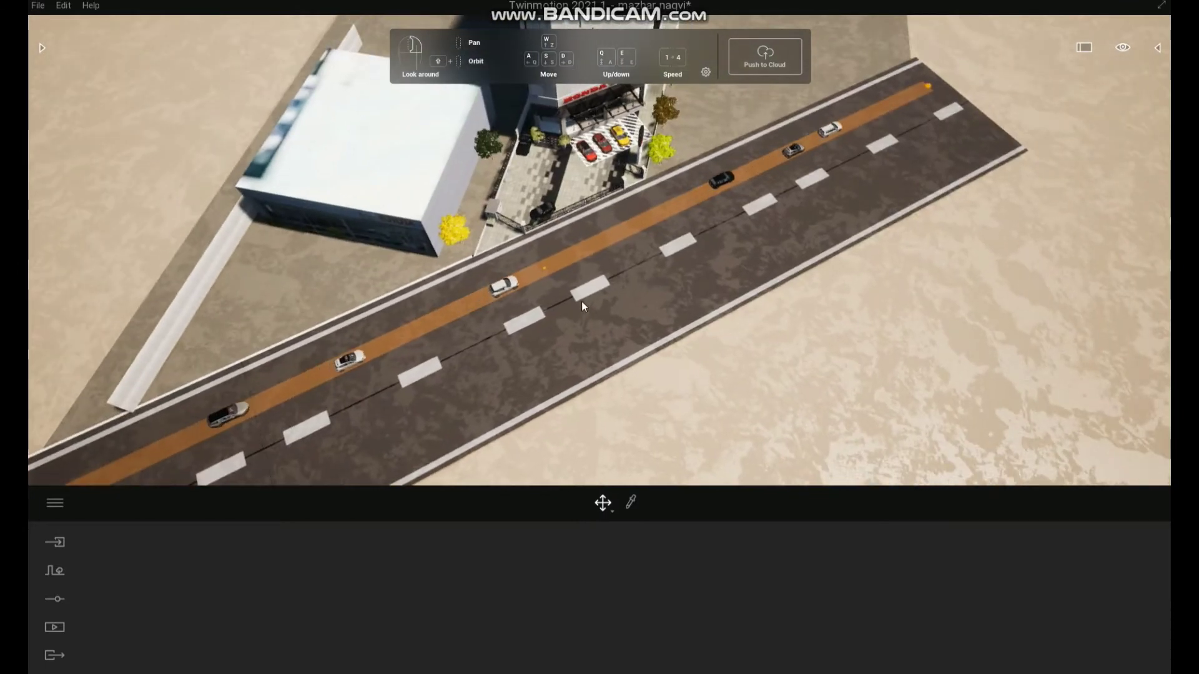
{"action": "right_click_drag", "start_coordinate": [631, 308], "coordinate": [524, 306]}
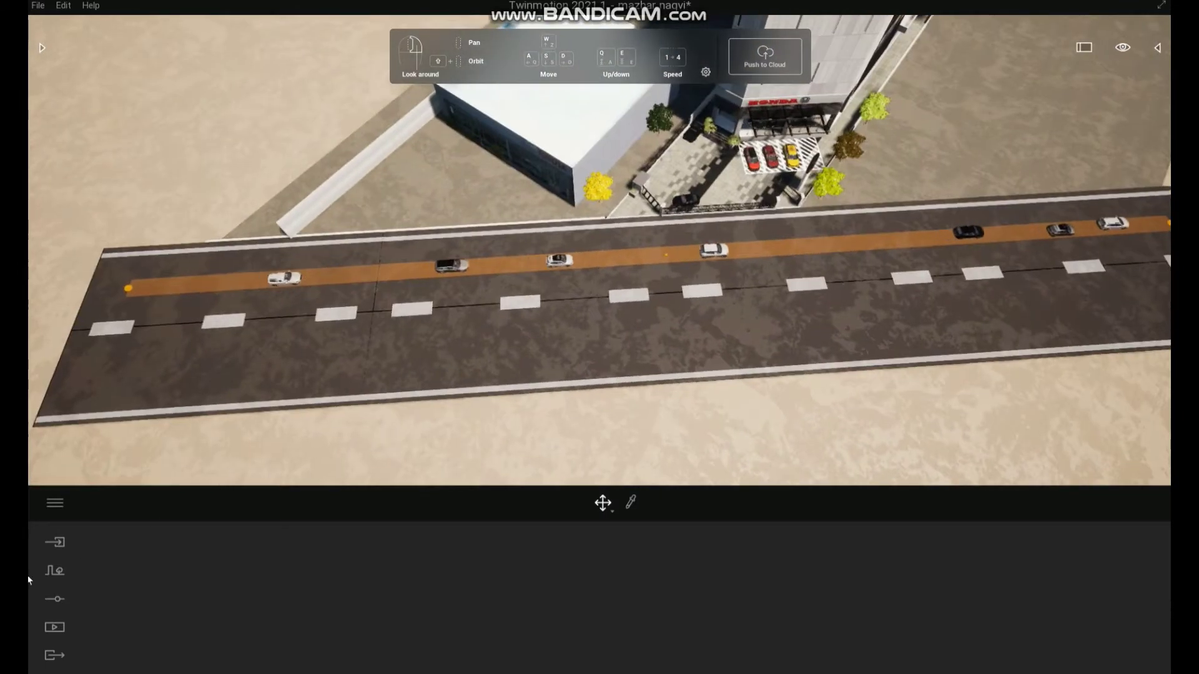
- Draw a custom path along the lane farthest from the buildings over the road's length, and select its default box object
{"action": "left_click", "coordinate": [55, 571]}
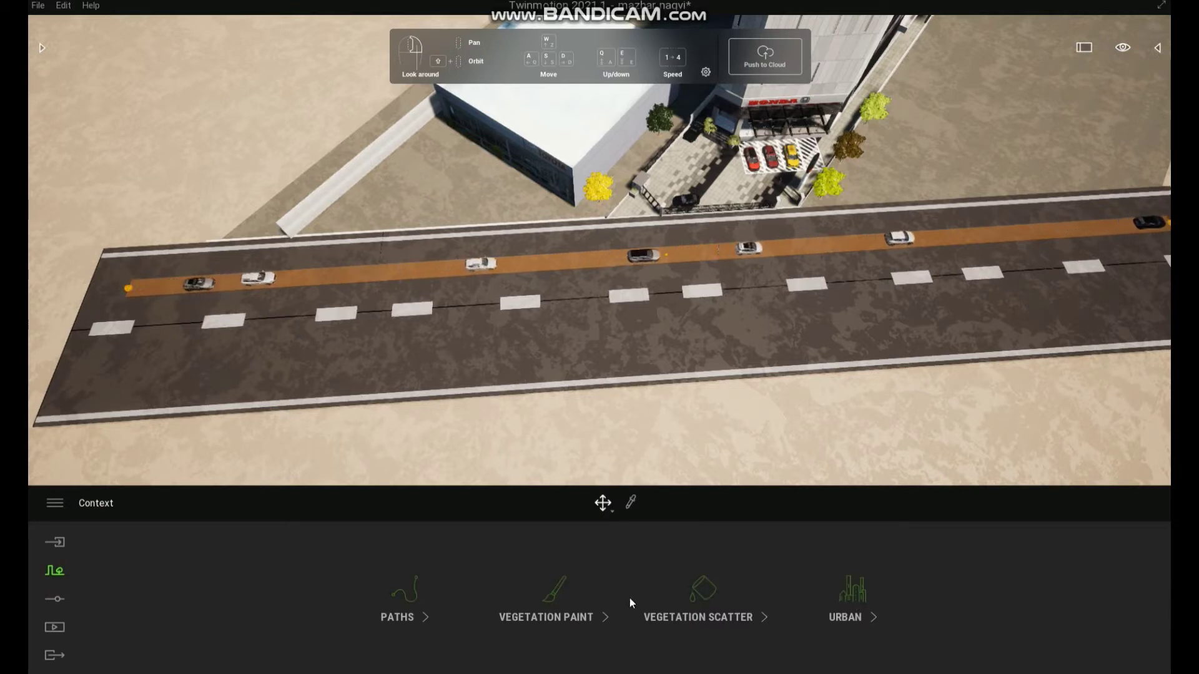
{"action": "left_click", "coordinate": [407, 596]}
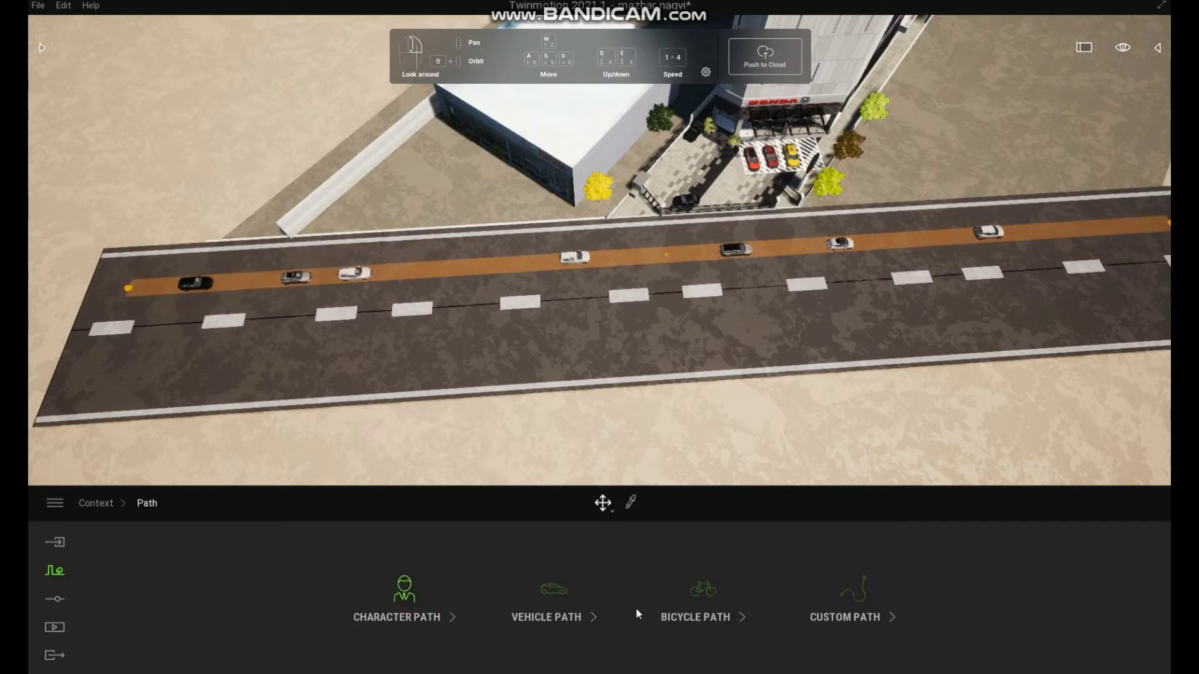
{"action": "left_click", "coordinate": [844, 593]}
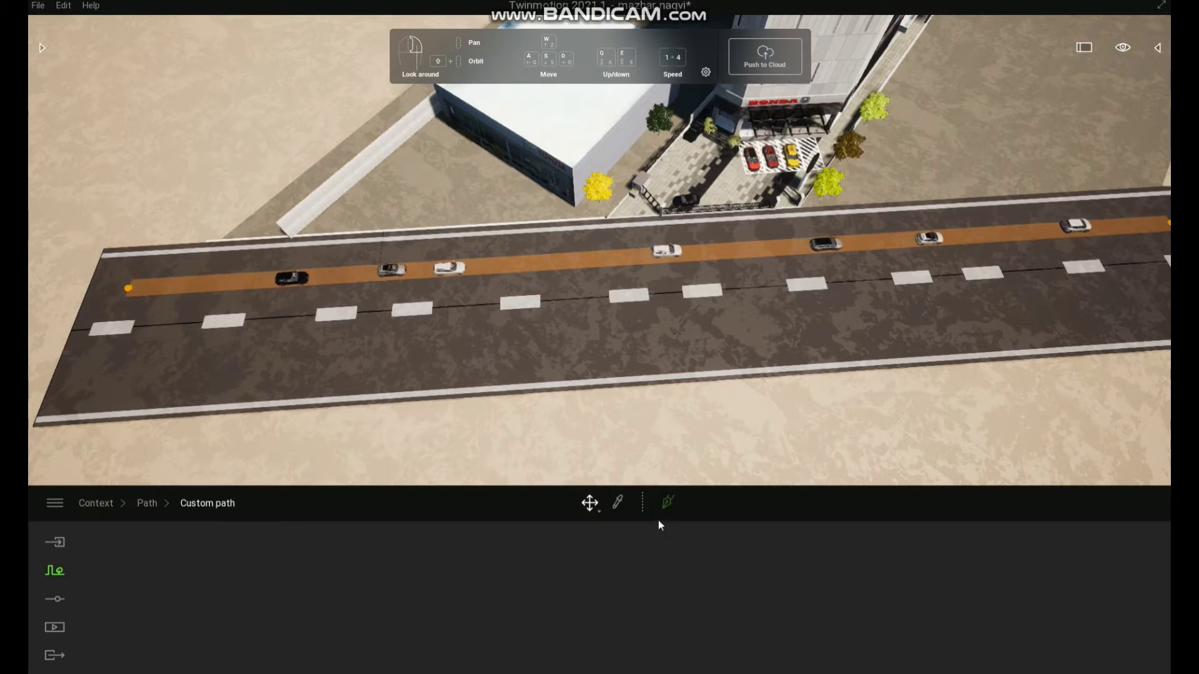
{"action": "left_click", "coordinate": [667, 503]}
{"action": "right_click_drag", "start_coordinate": [747, 464], "coordinate": [812, 440]}
{"action": "left_click", "coordinate": [990, 179]}
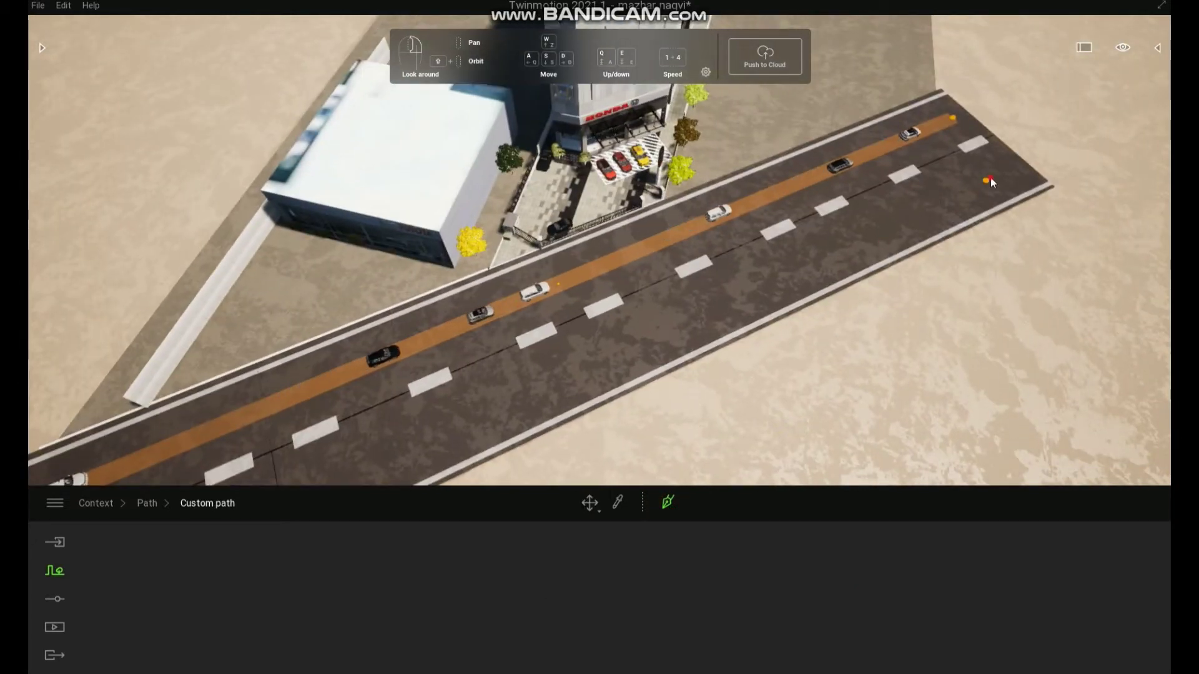
{"action": "right_click_drag", "start_coordinate": [710, 272], "coordinate": [846, 235]}
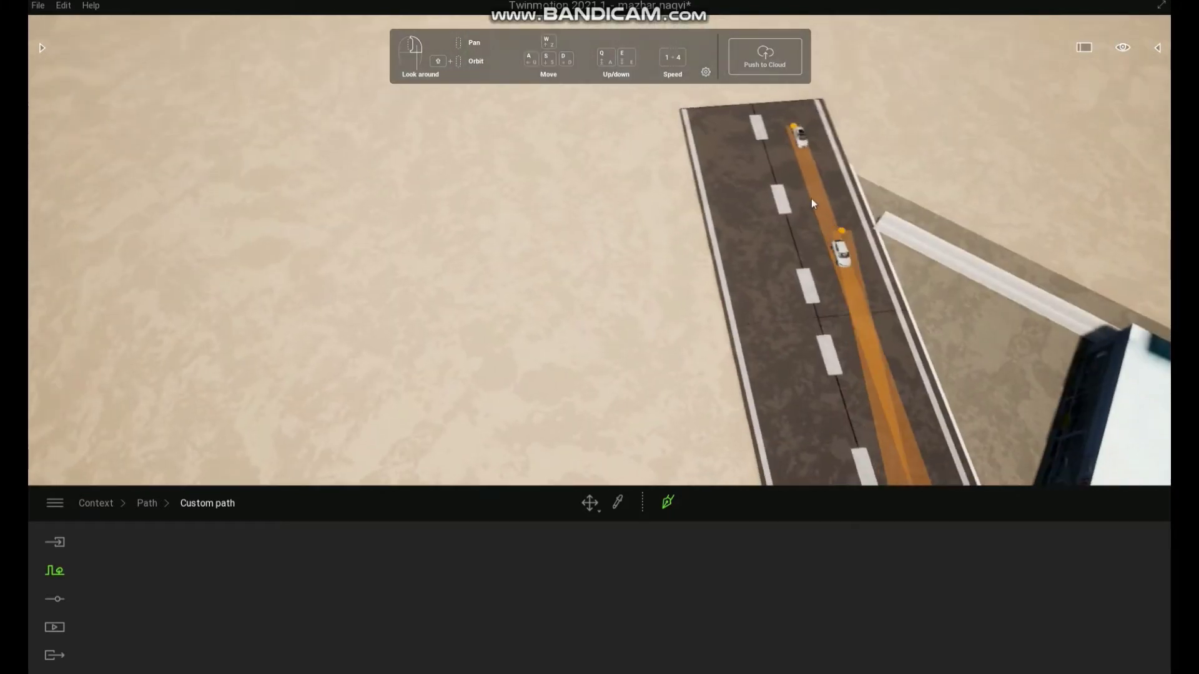
{"action": "double_click", "coordinate": [730, 151]}
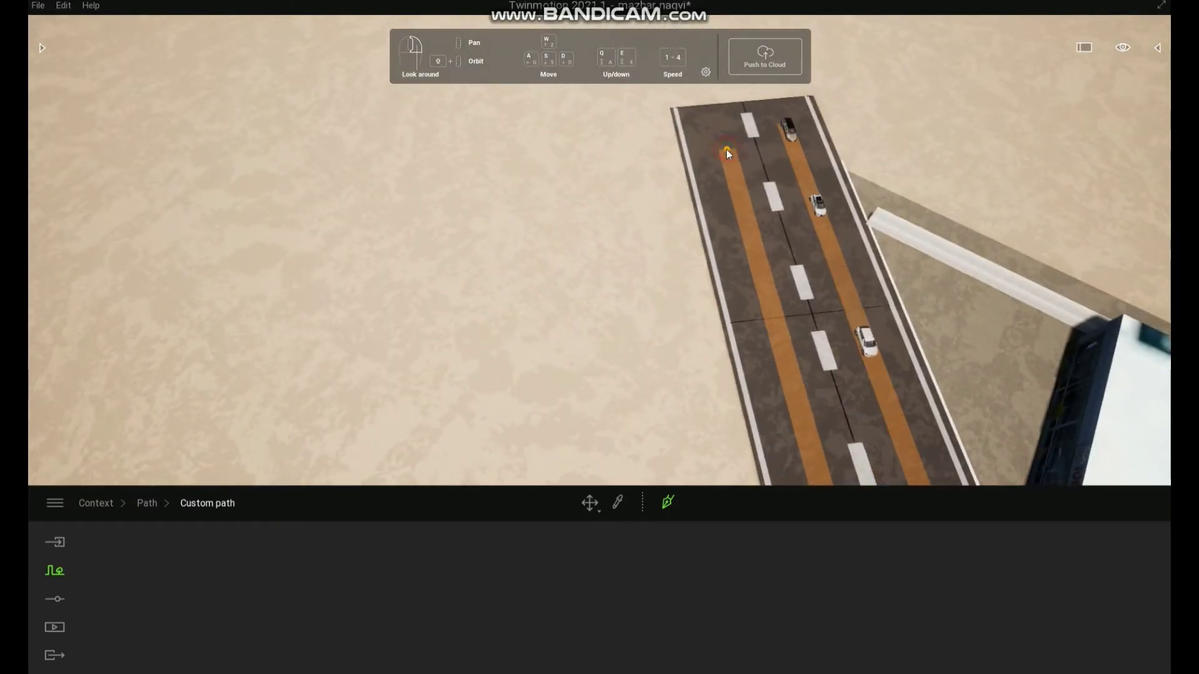
{"action": "right_click_drag", "start_coordinate": [849, 322], "coordinate": [1028, 313]}
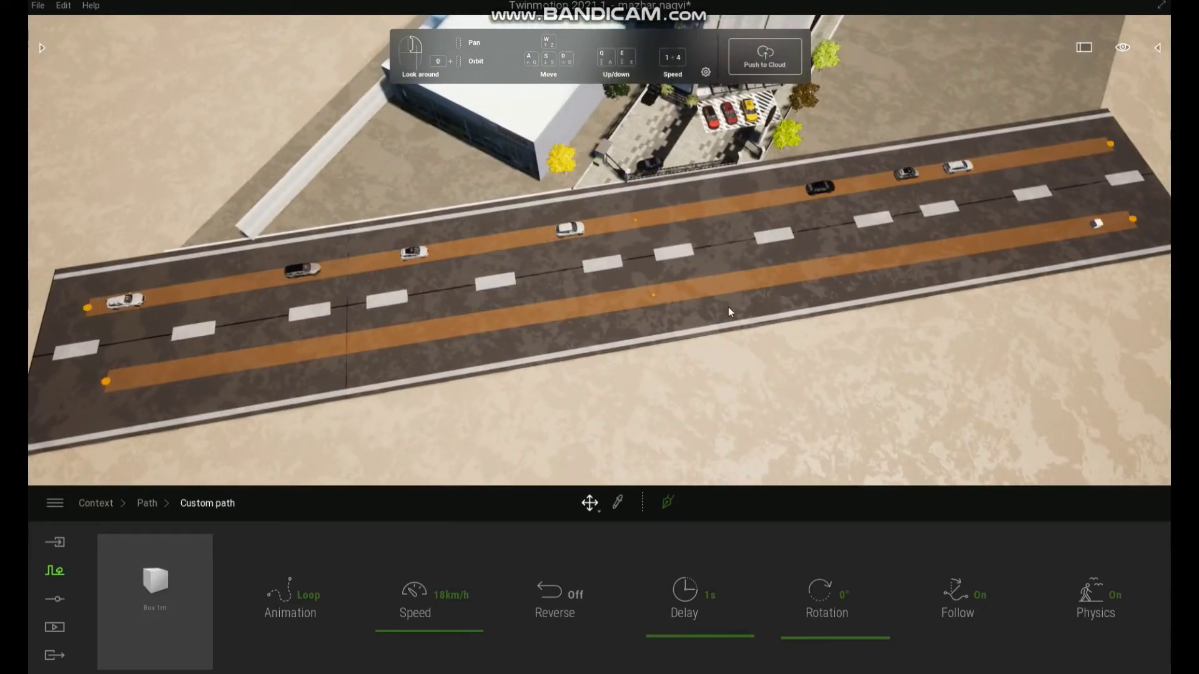
{"action": "left_click", "coordinate": [160, 592]}
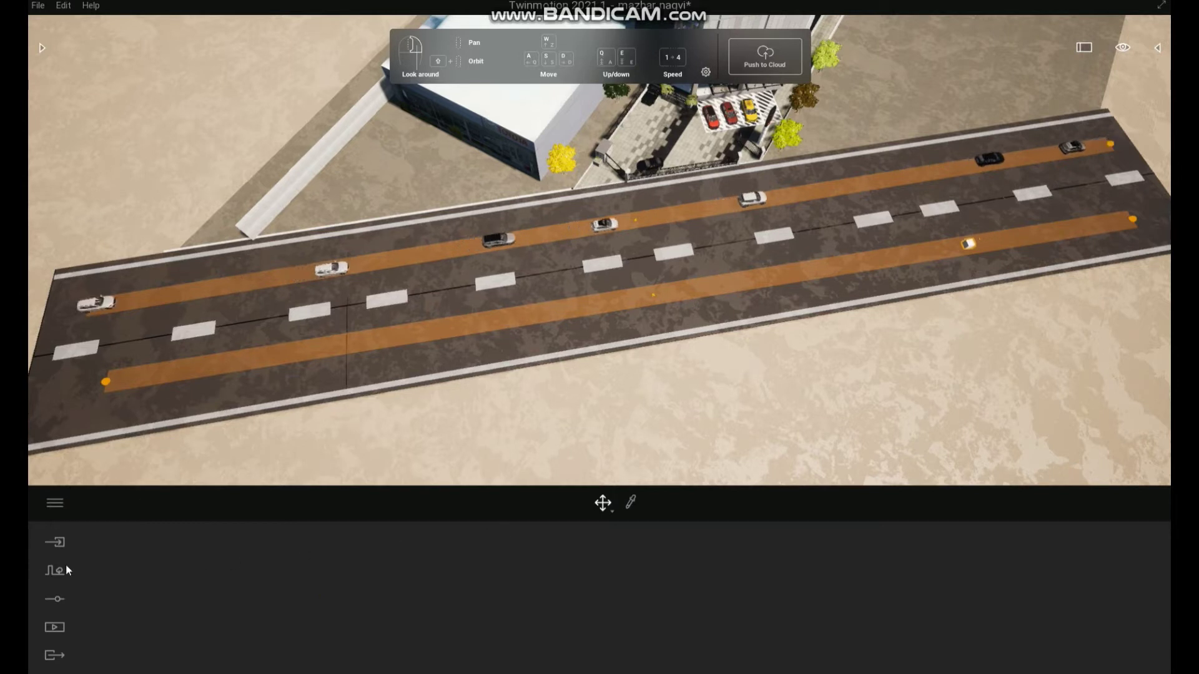
- Select the custom path on the lane farthest from the buildings and browse the library's car models for its replacement object
{"action": "left_click", "coordinate": [106, 383]}
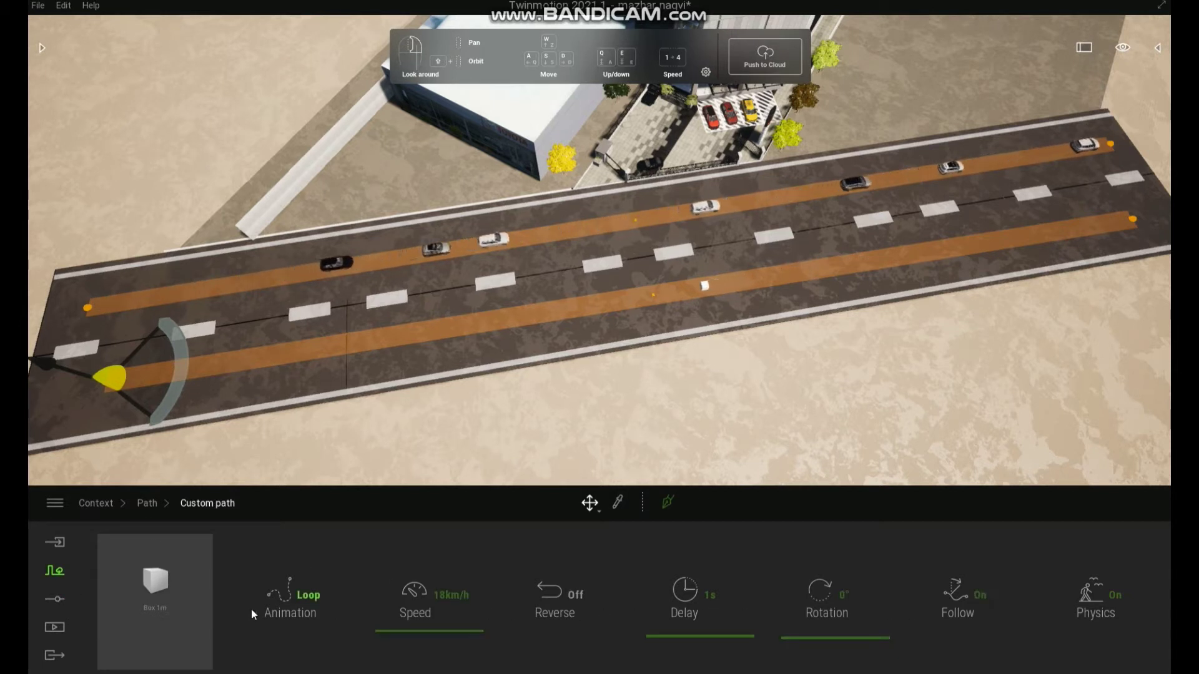
{"action": "left_click", "coordinate": [158, 588]}
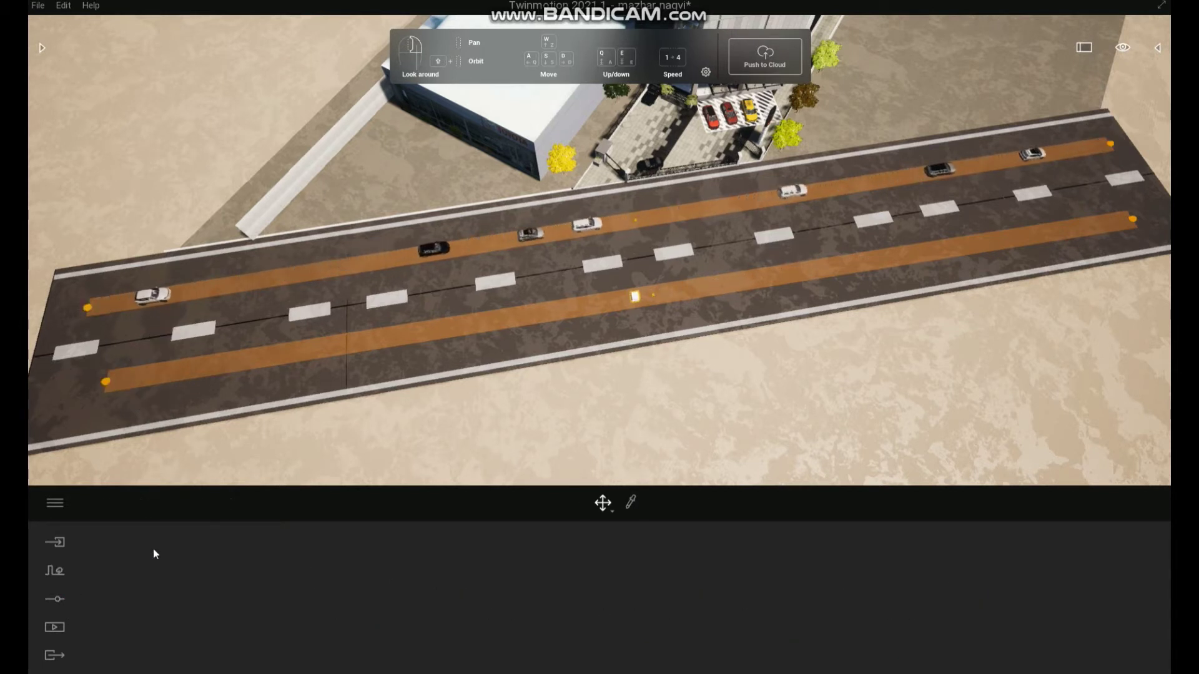
{"action": "left_click", "coordinate": [107, 383]}
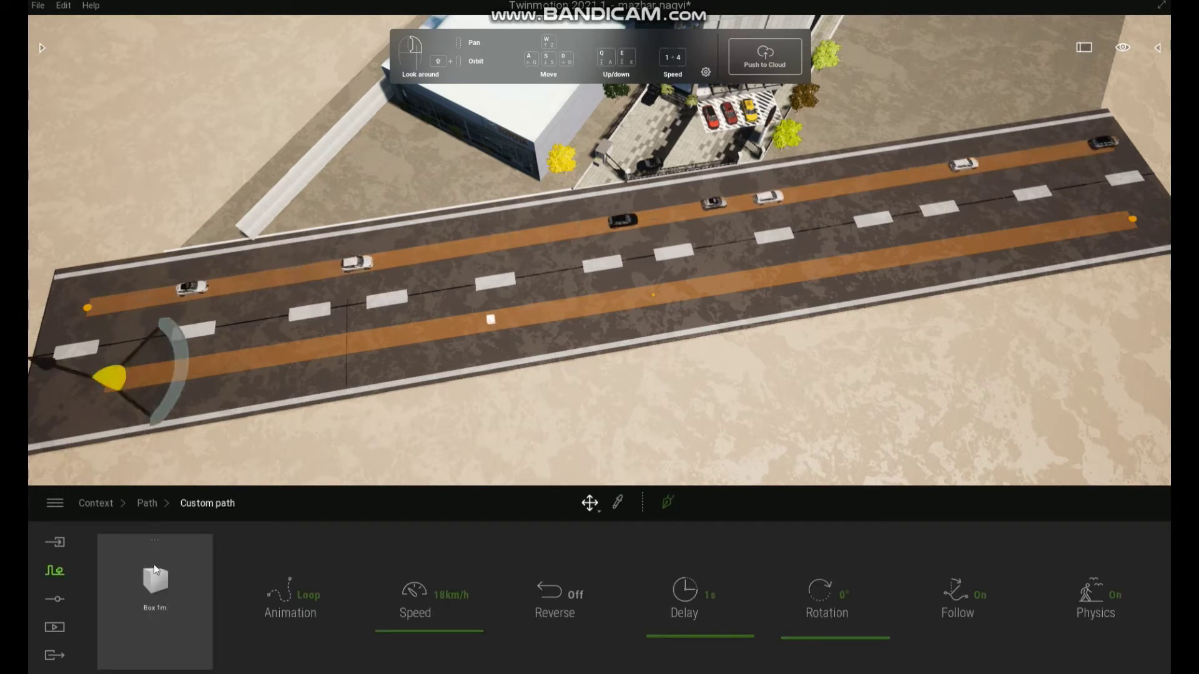
{"action": "left_click", "coordinate": [158, 527]}
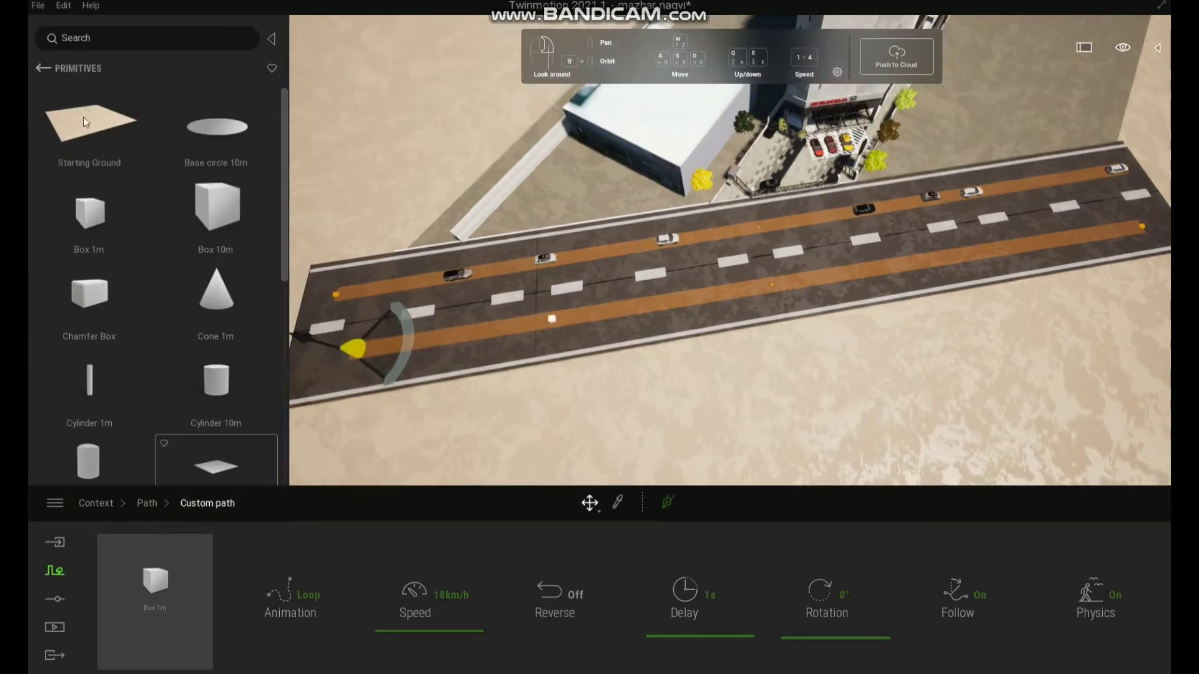
{"action": "left_click", "coordinate": [40, 68]}
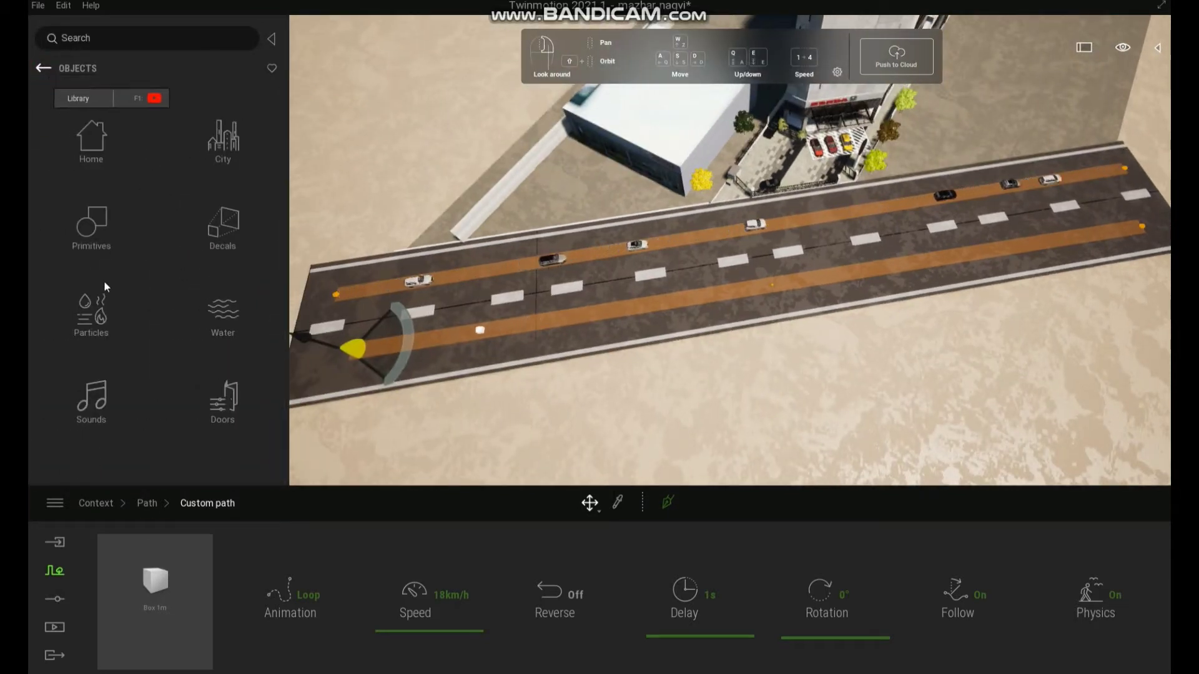
{"action": "left_click", "coordinate": [43, 70]}
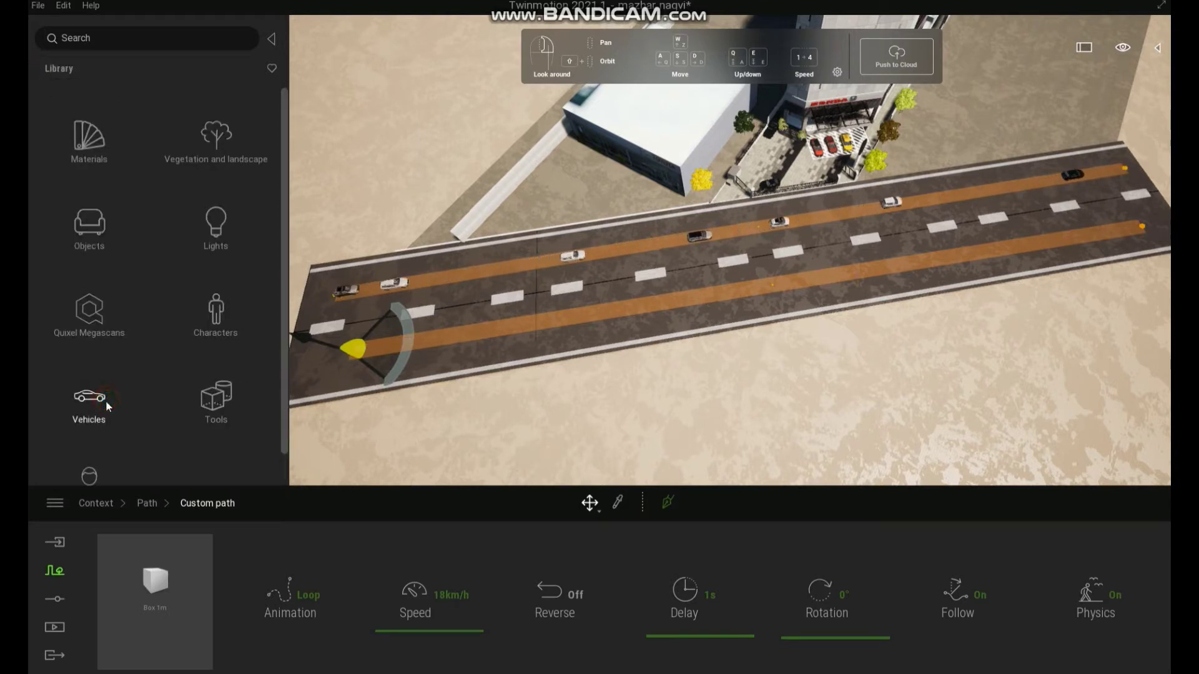
{"action": "left_click", "coordinate": [107, 402]}
{"action": "left_click", "coordinate": [100, 143]}
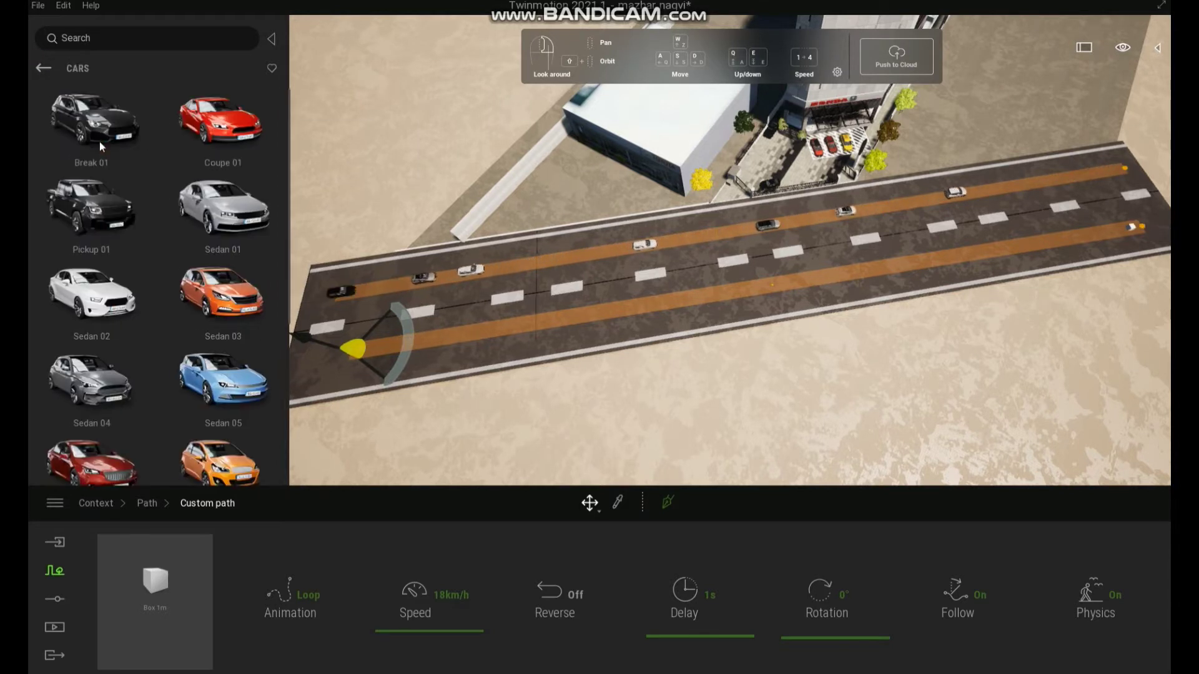
- Replace the custom path's box with the Break 01 car and deselect the path
{"action": "mouse_move", "coordinate": [100, 143]}
{"action": "left_click_drag", "start_coordinate": [146, 426], "coordinate": [159, 582]}
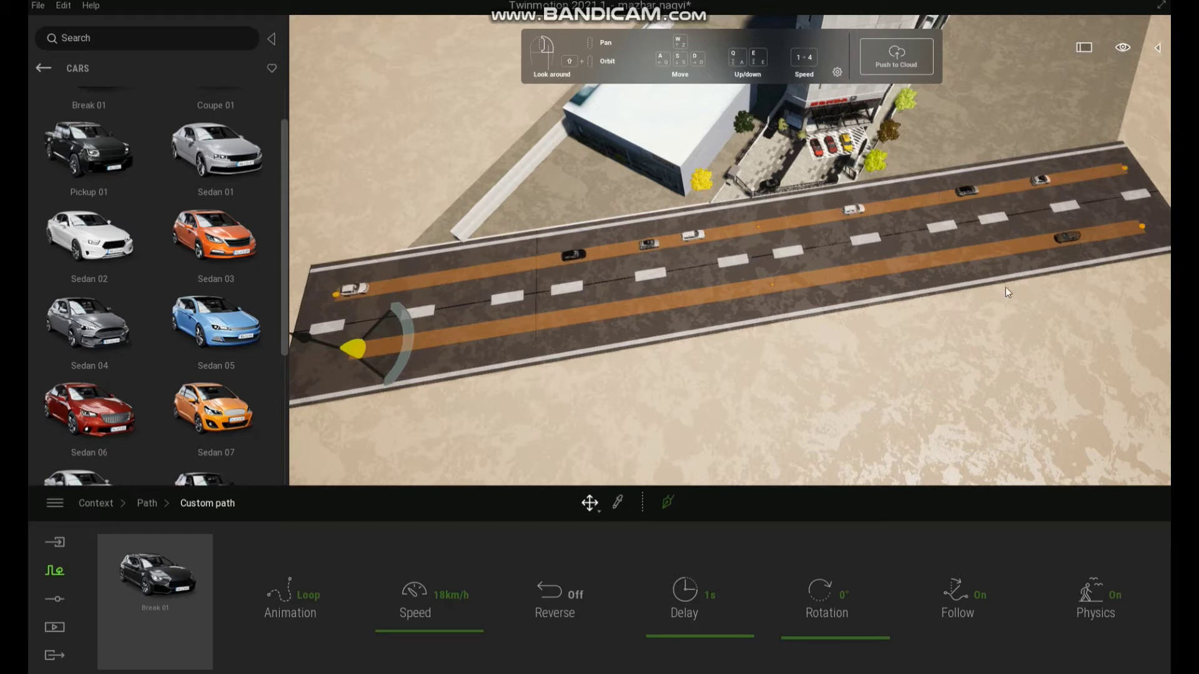
{"action": "right_click_drag", "start_coordinate": [1015, 300], "coordinate": [1015, 291]}
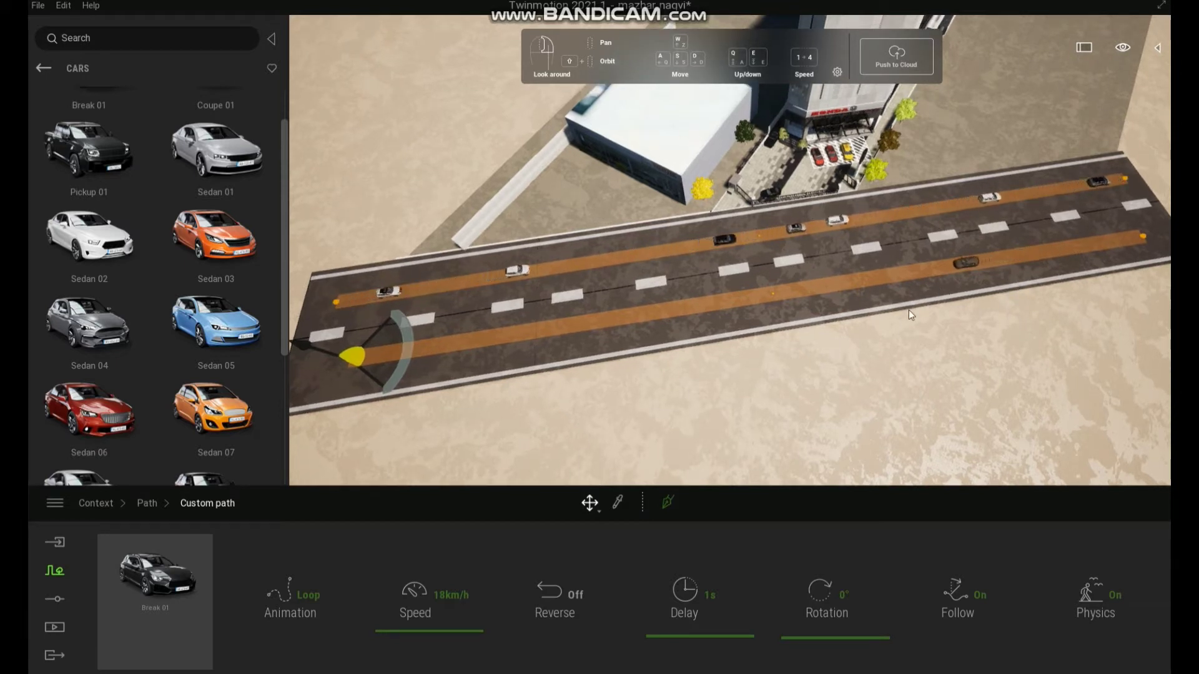
{"action": "right_click", "coordinate": [879, 358]}
{"action": "key", "text": "Escape"}
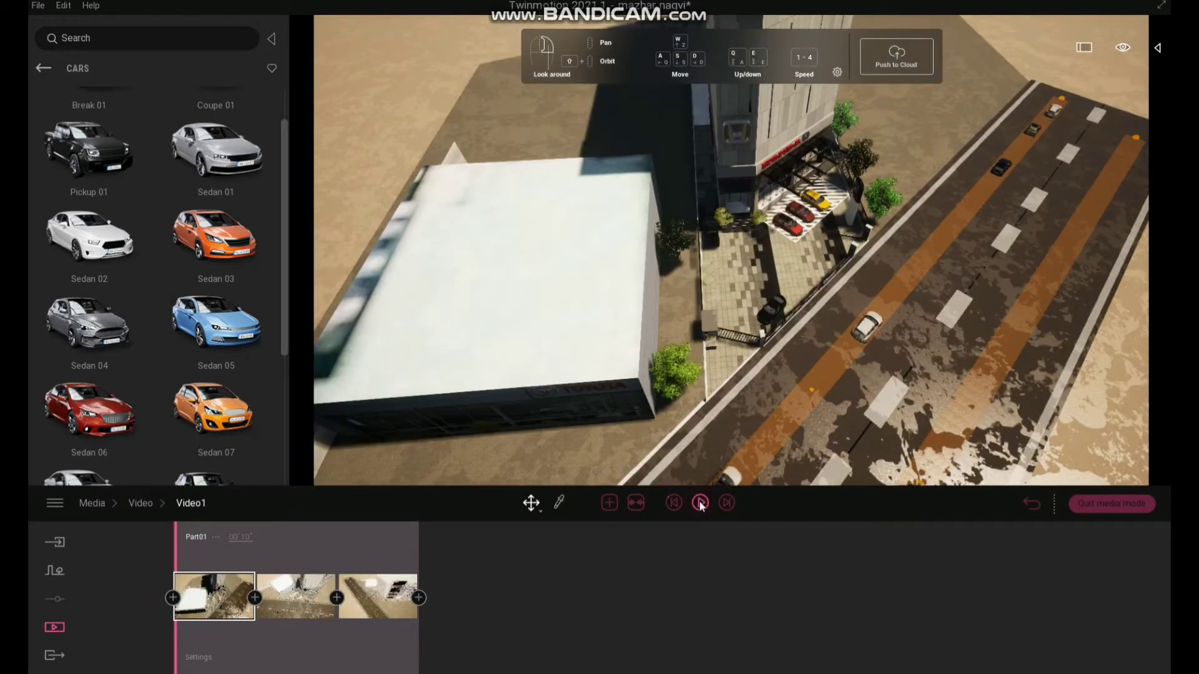
- Play back the first video of the road and buildings, and create a second video
{"action": "left_click", "coordinate": [700, 504]}
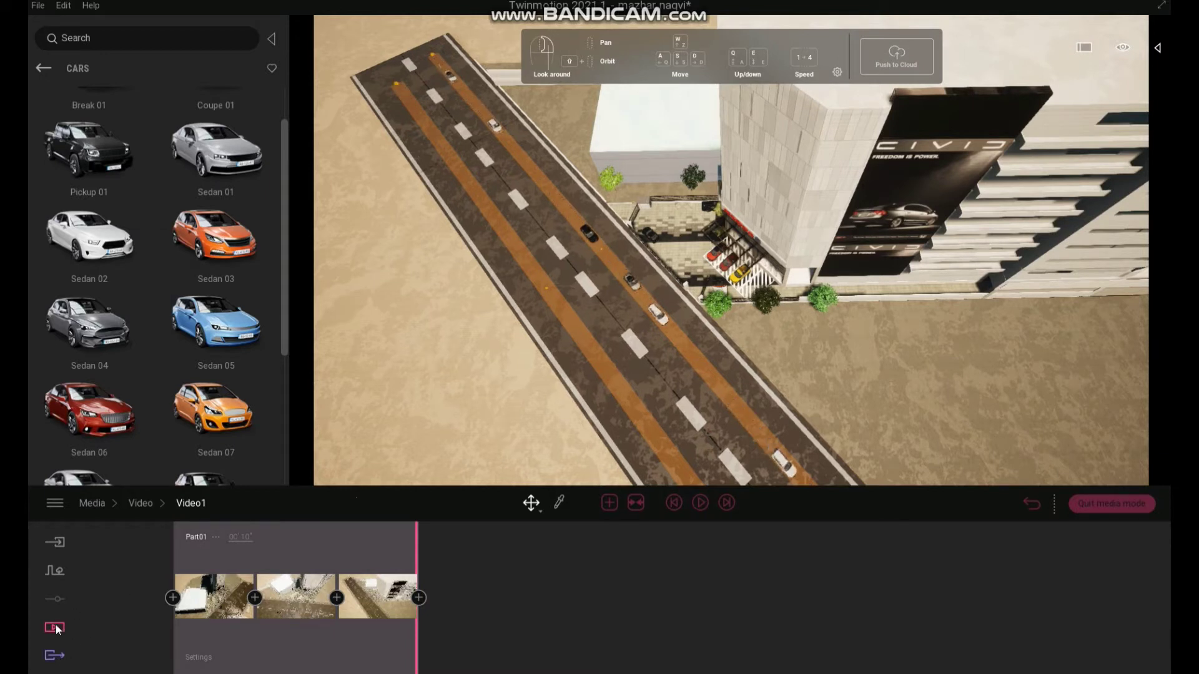
{"action": "right_click", "coordinate": [441, 603]}
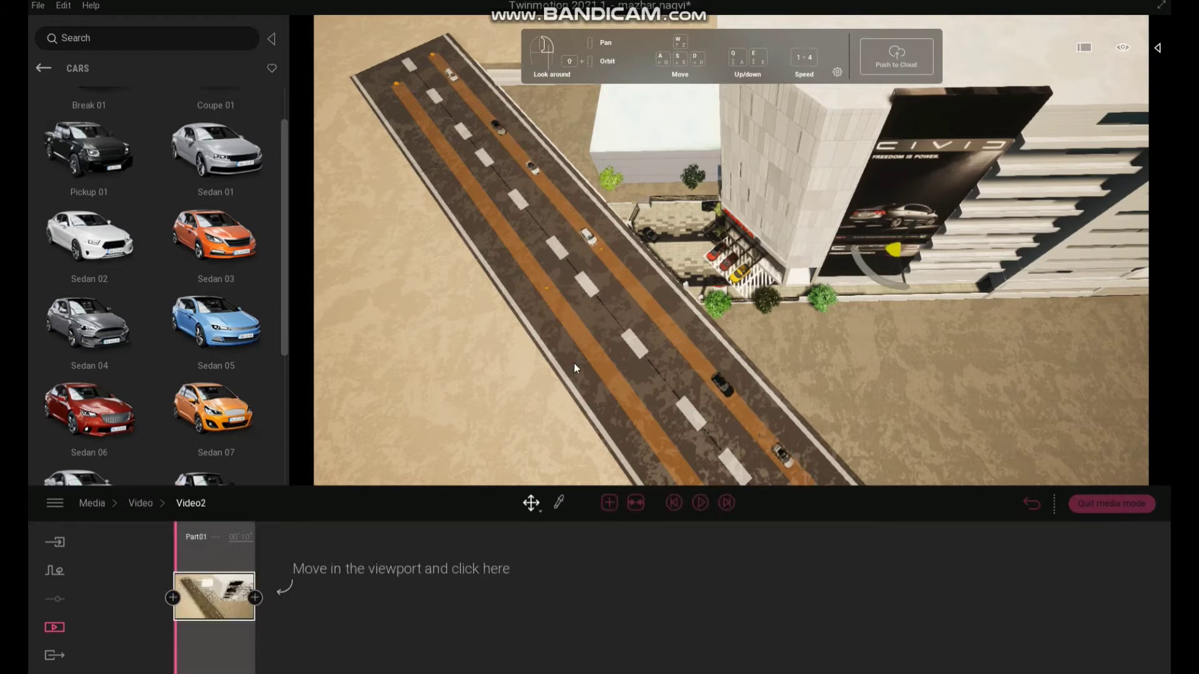
- Frame the showroom entrance from the paved forecourt and refresh the second video's first keyframe with this view
{"action": "right_click_drag", "start_coordinate": [574, 364], "coordinate": [665, 345]}
{"action": "key", "text": "w"}
{"action": "key", "text": "w"}
{"action": "key", "text": "w"}
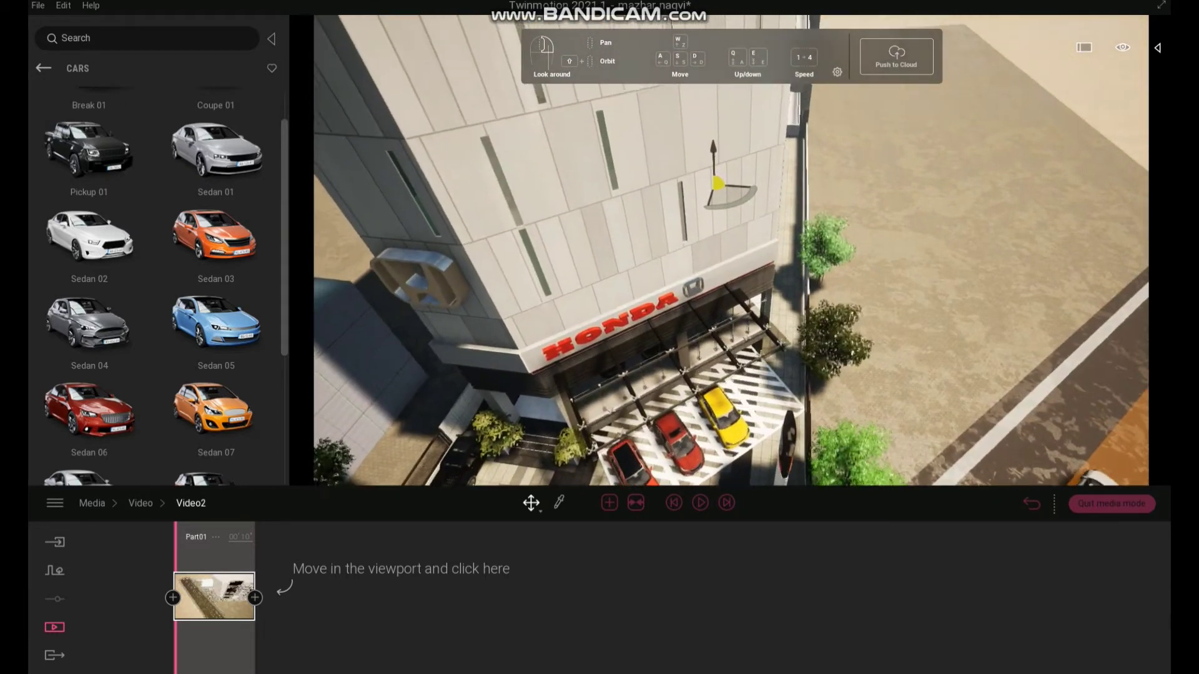
{"action": "right_click_drag", "start_coordinate": [612, 382], "coordinate": [615, 306]}
{"action": "key", "text": "e"}
{"action": "key", "text": "e"}
{"action": "key", "text": "a"}
{"action": "key", "text": "e"}
{"action": "key", "text": "a"}
{"action": "key", "text": "e"}
{"action": "key", "text": "w"}
{"action": "key", "text": "e"}
{"action": "key", "text": "w"}
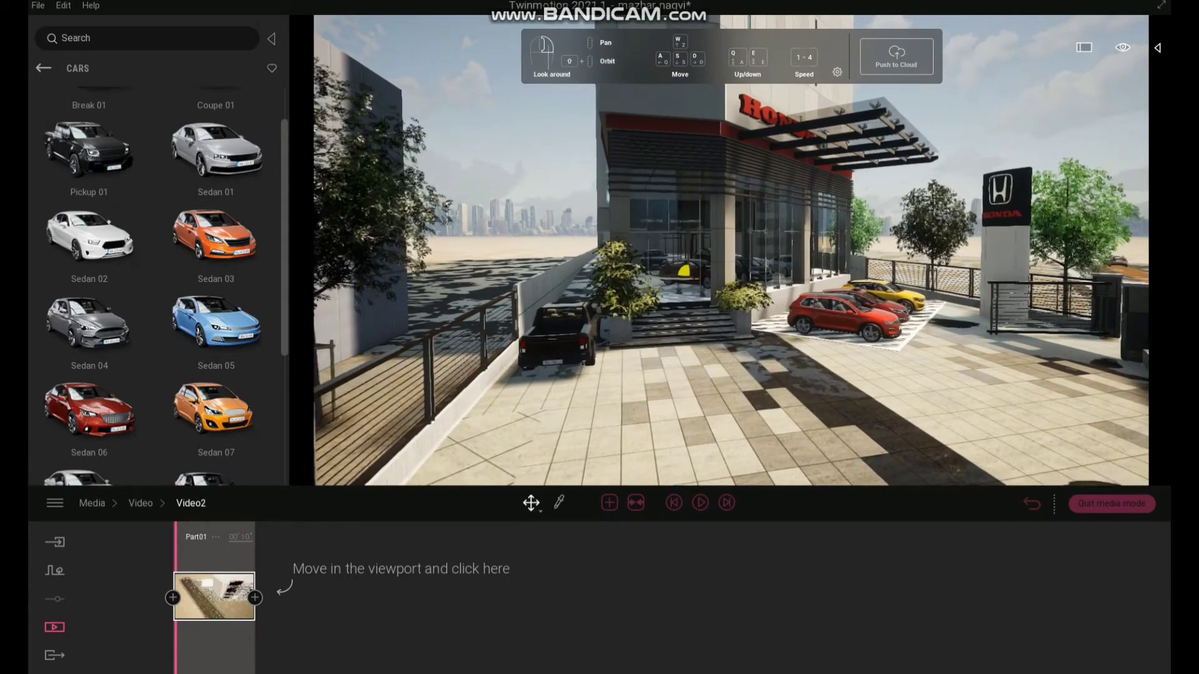
{"action": "key", "text": "s"}
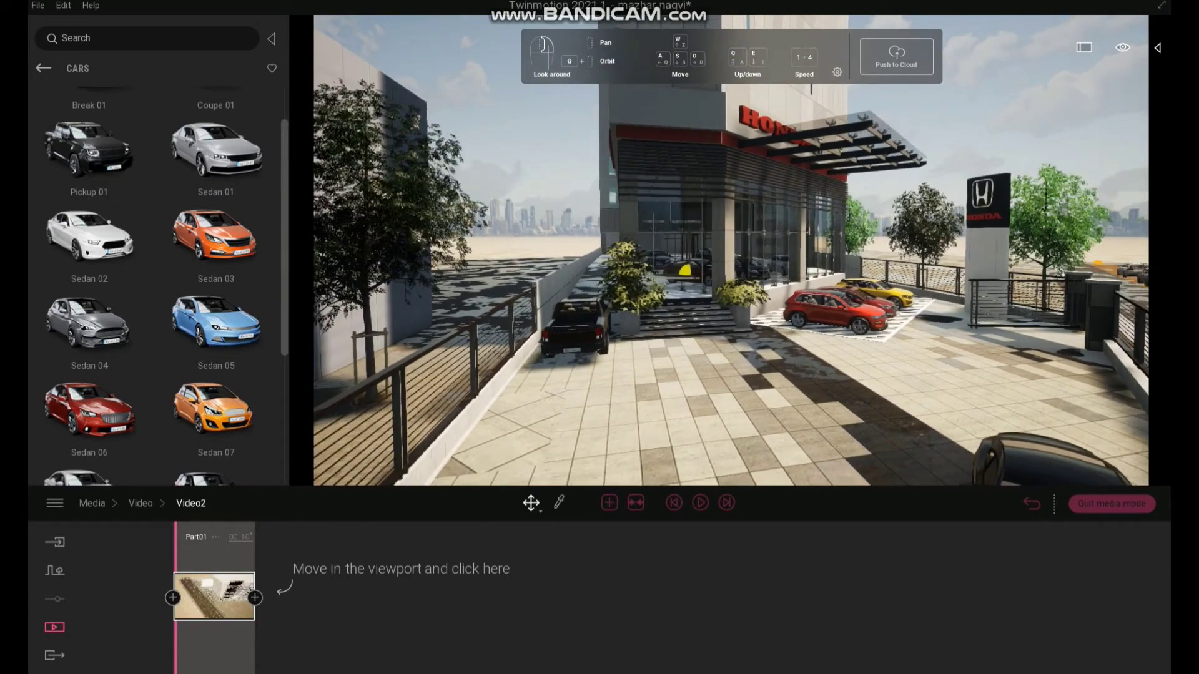
{"action": "key", "text": "s"}
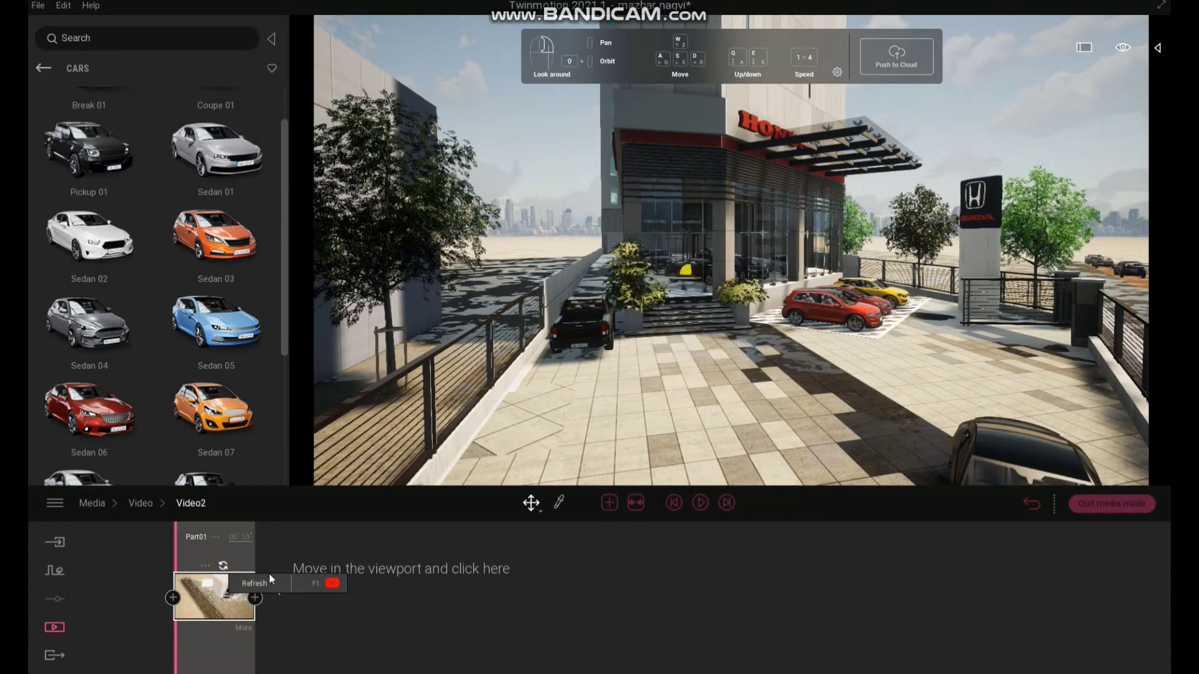
{"action": "left_click", "coordinate": [269, 577]}
- Add a second keyframe with the camera moved slightly closer to the showroom entrance, and play back the video
{"action": "key", "text": "w"}
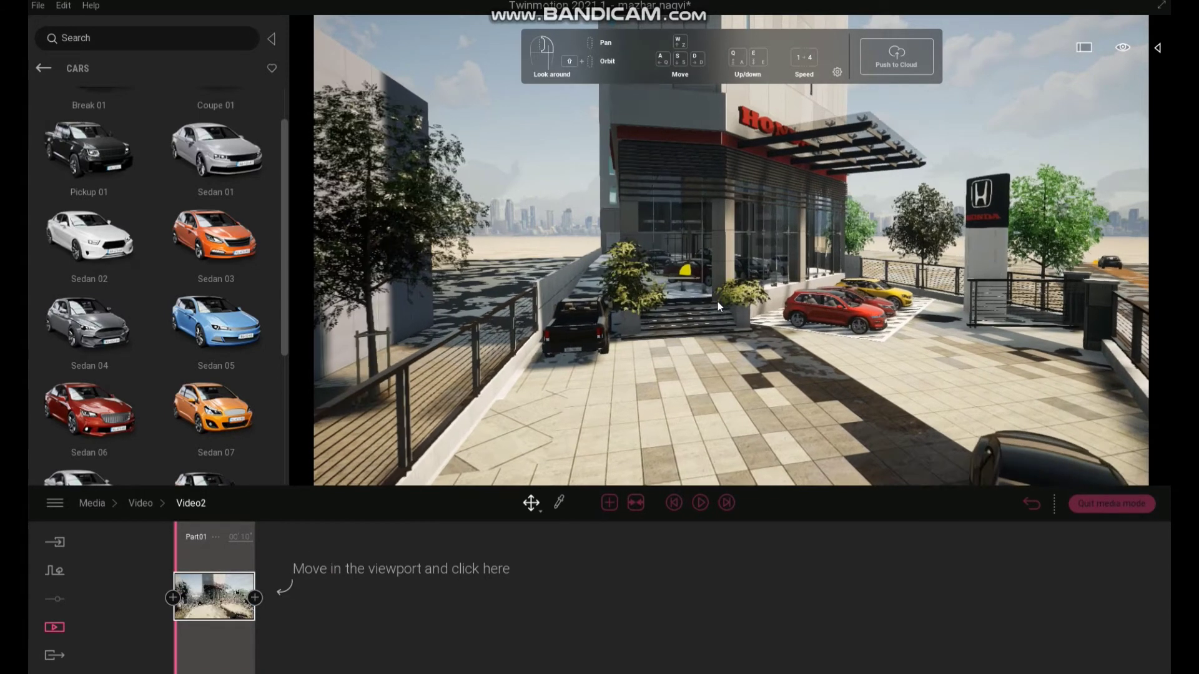
{"action": "key", "text": "w"}
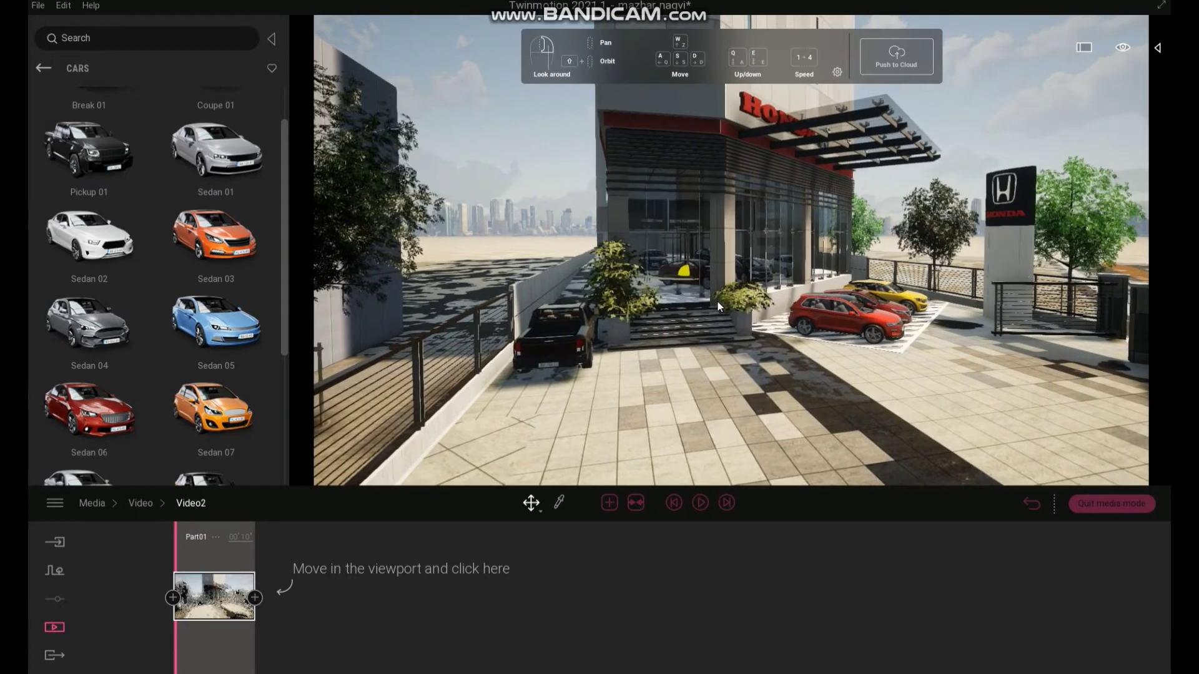
{"action": "left_click", "coordinate": [254, 598]}
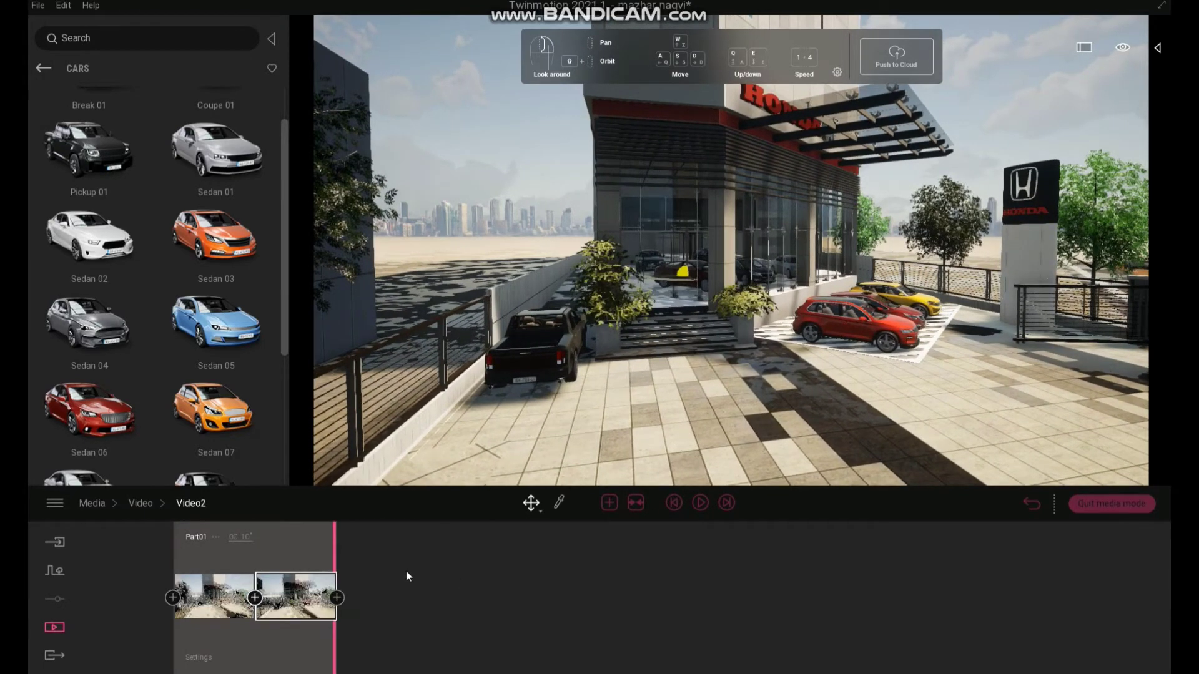
{"action": "left_click", "coordinate": [700, 503]}
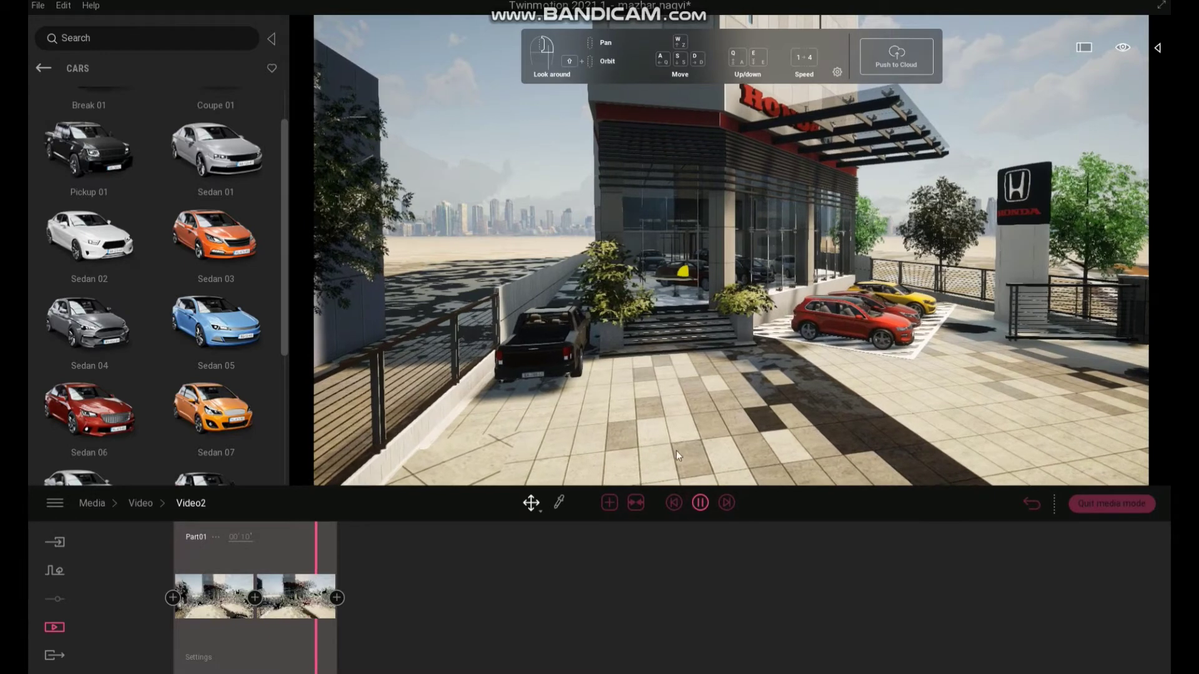
- Create a third video and refresh its first keyframe with a close view of the red and yellow cars before the showroom glass
{"action": "left_click", "coordinate": [58, 630]}
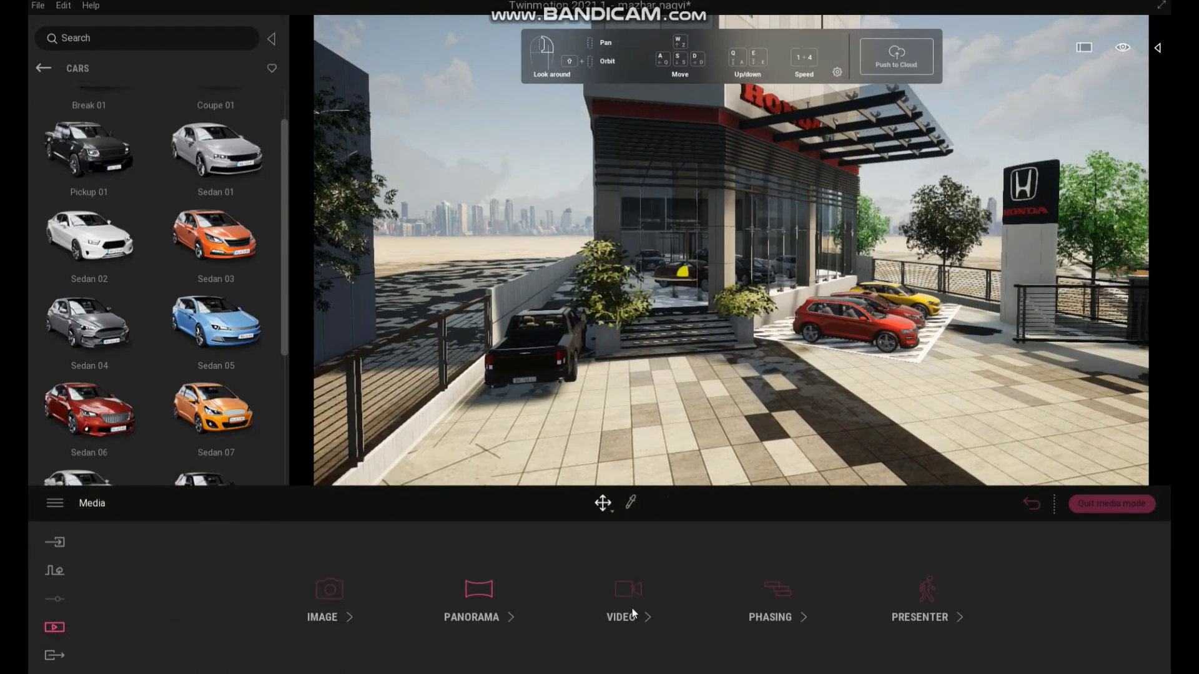
{"action": "left_click", "coordinate": [627, 599]}
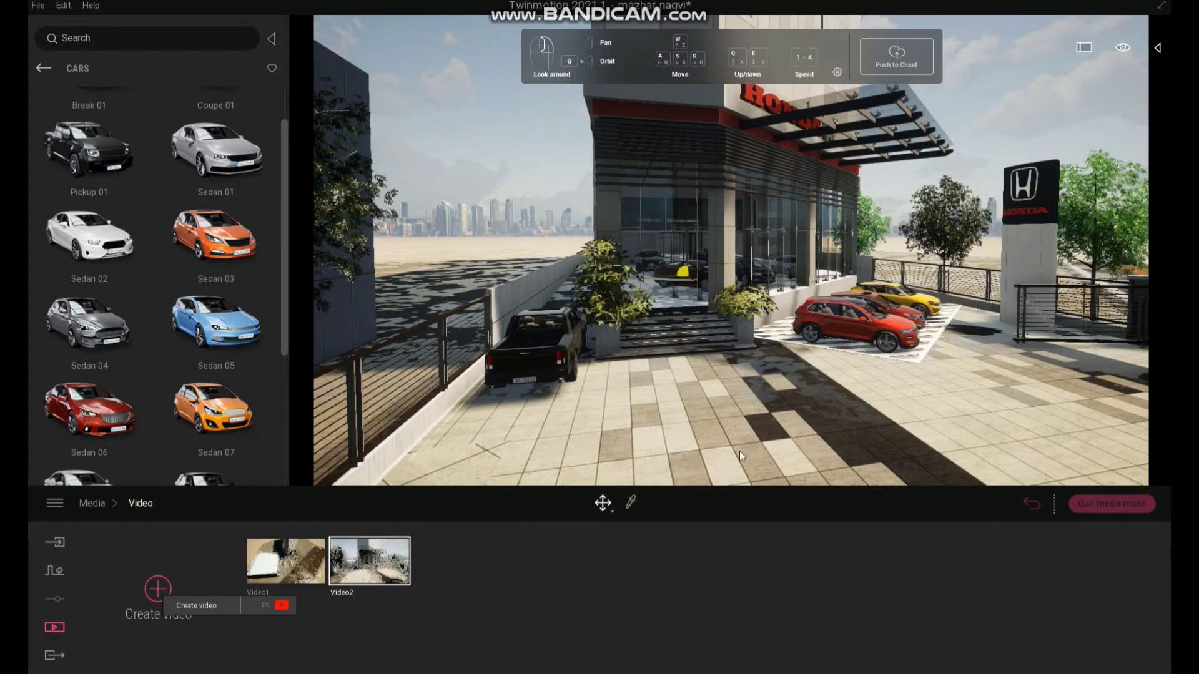
{"action": "left_click", "coordinate": [157, 590]}
{"action": "key", "text": "d"}
{"action": "right_click_drag", "start_coordinate": [854, 373], "coordinate": [687, 374]}
{"action": "key", "text": "d"}
{"action": "key", "text": "w"}
{"action": "key", "text": "d"}
{"action": "key", "text": "d"}
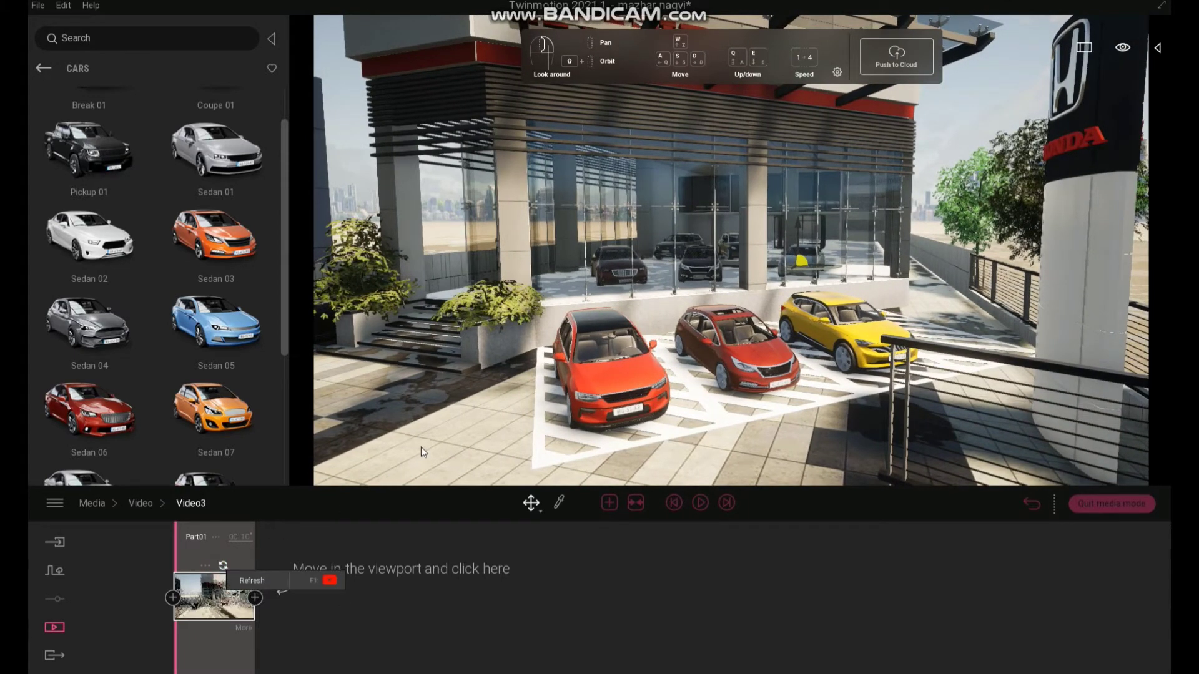
- Add a second keyframe to the third video looking down on the forecourt's parked cars, and play back the video
{"action": "key", "text": "a"}
{"action": "right_click_drag", "start_coordinate": [687, 350], "coordinate": [762, 453]}
{"action": "key", "text": "e"}
{"action": "key", "text": "e"}
{"action": "key", "text": "s"}
{"action": "key", "text": "a"}
{"action": "right_click_drag", "start_coordinate": [438, 457], "coordinate": [450, 465]}
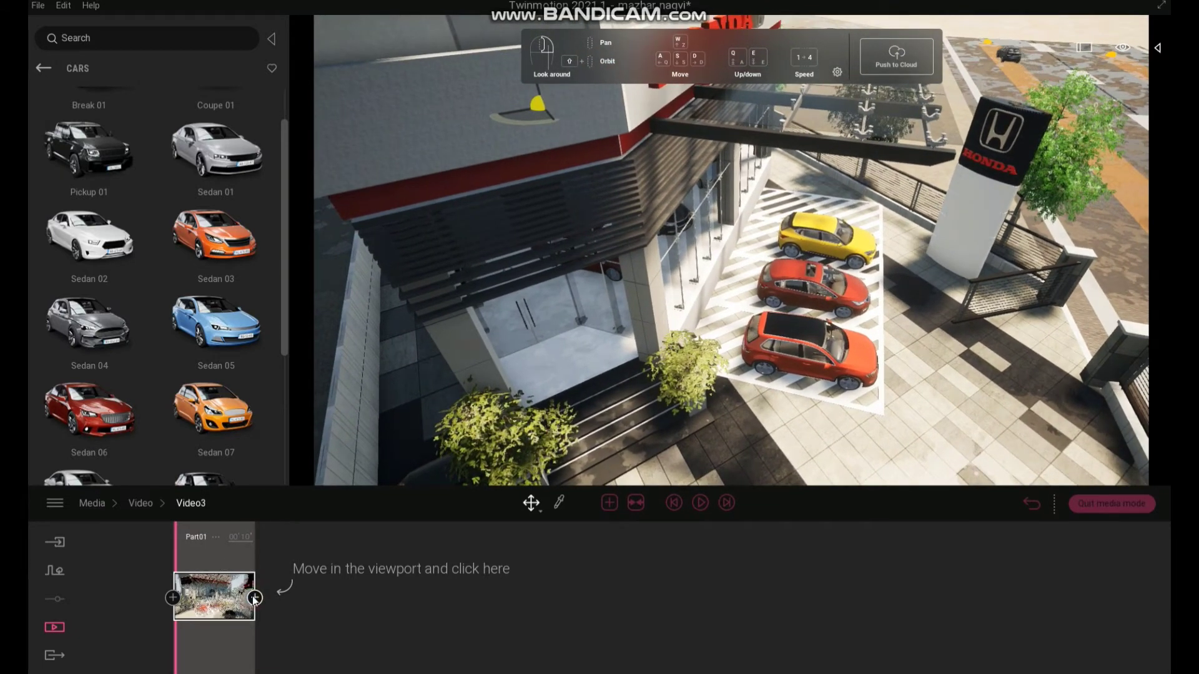
{"action": "left_click", "coordinate": [708, 503]}
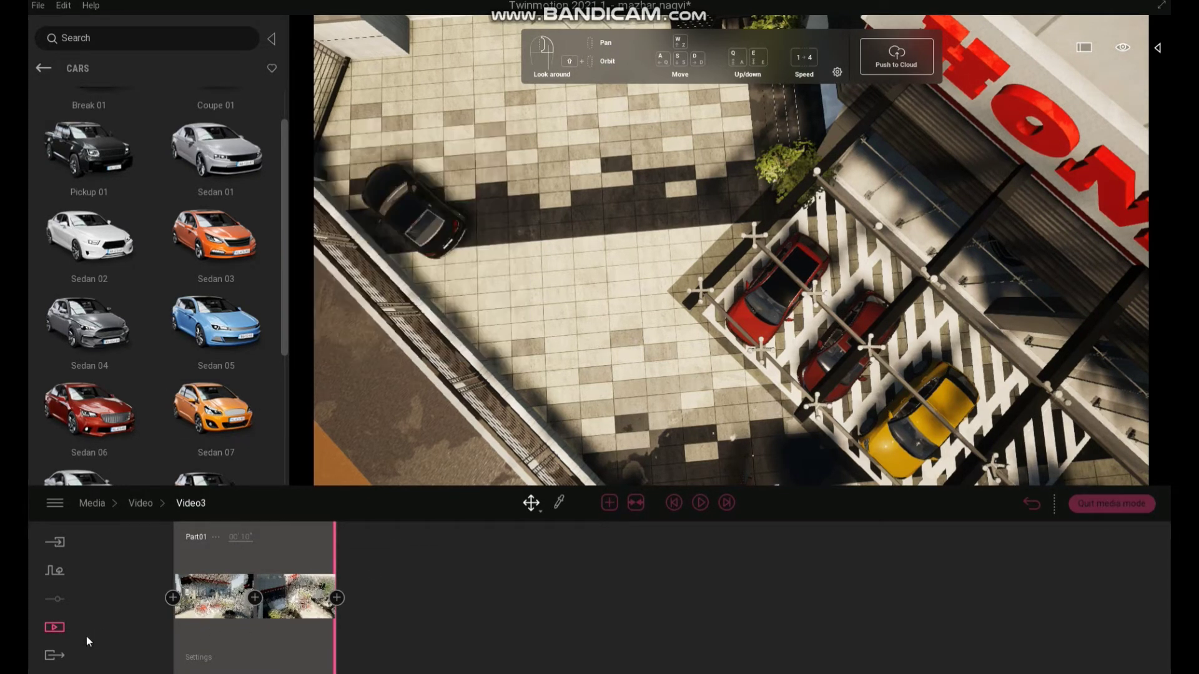
- Create a fourth video starting from the overhead forecourt view, and add a second keyframe from higher up showing the road and forecourt
{"action": "left_click", "coordinate": [56, 629]}
{"action": "left_click", "coordinate": [628, 592]}
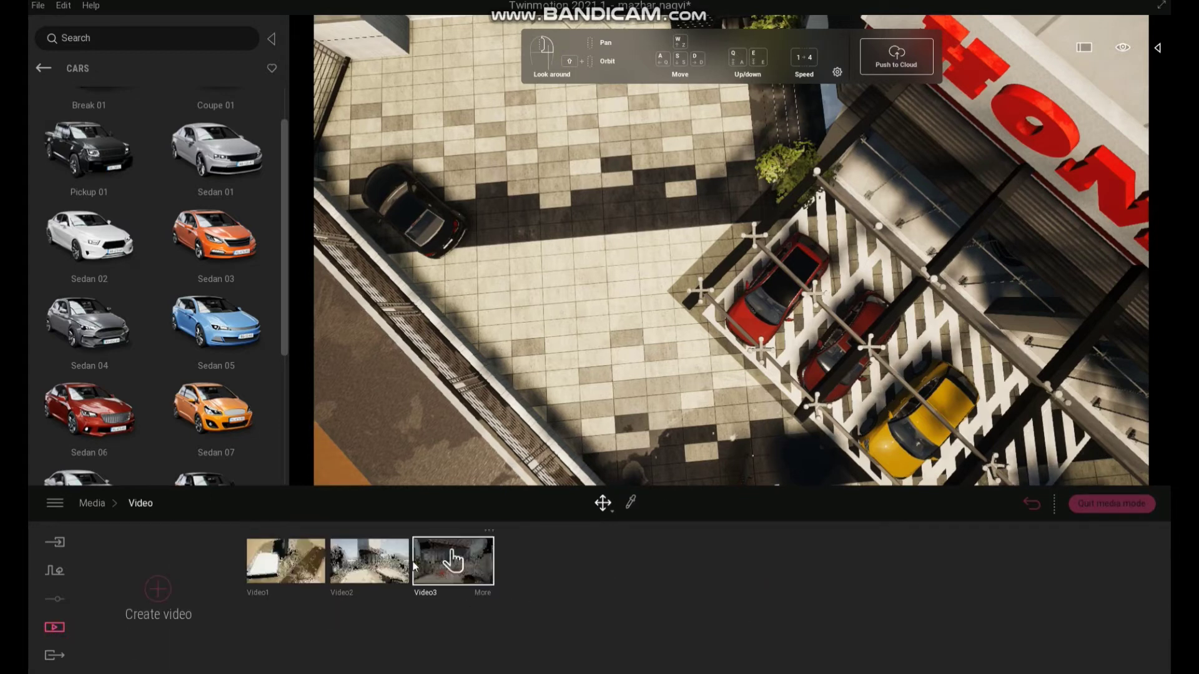
{"action": "left_click", "coordinate": [157, 589]}
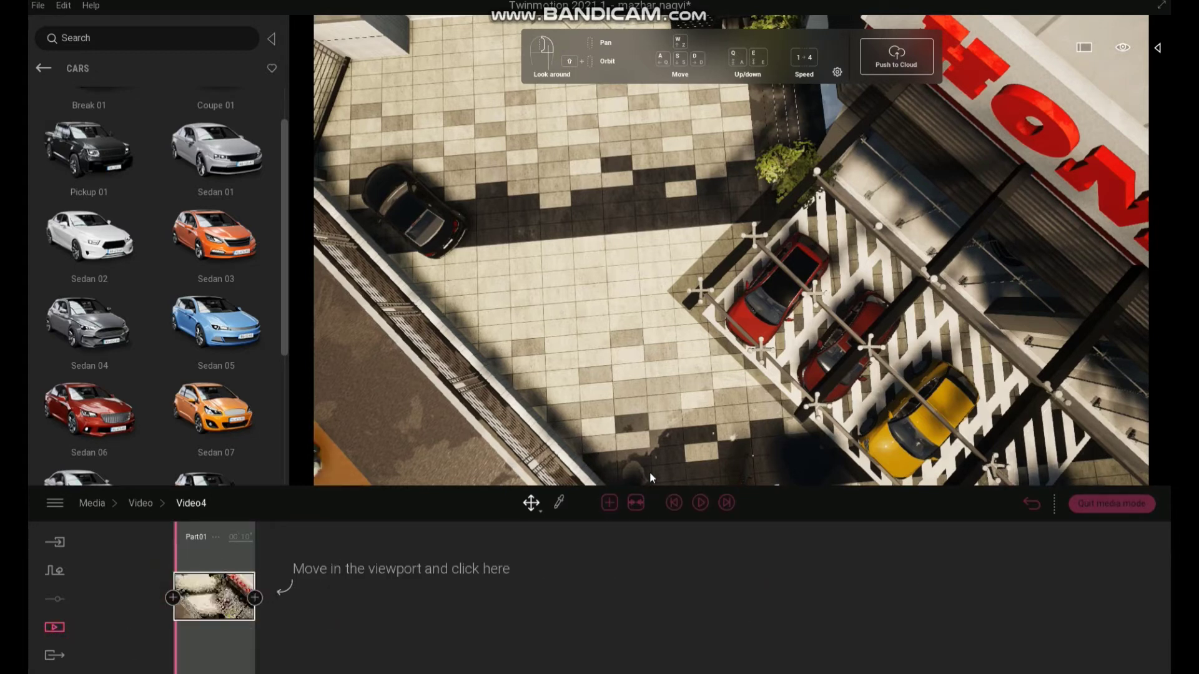
{"action": "right_click_drag", "start_coordinate": [813, 341], "coordinate": [296, 492]}
{"action": "key", "text": "s"}
{"action": "left_click", "coordinate": [259, 597]}
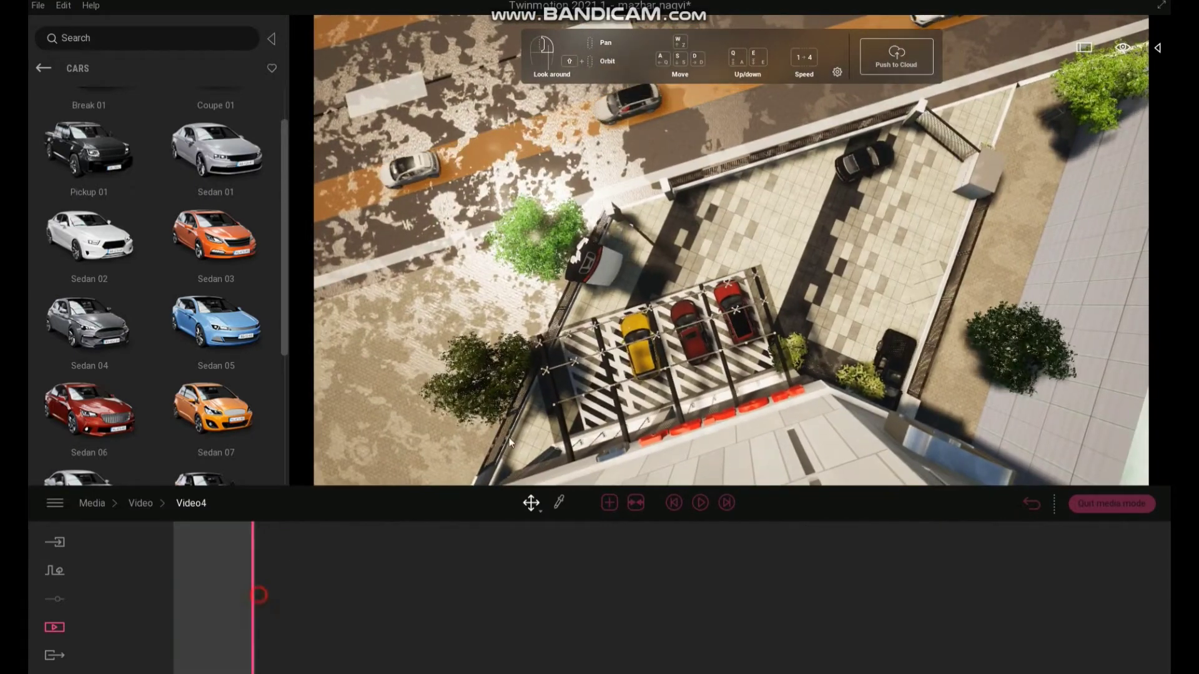
- Add a third keyframe from high above the building roofs and the road, and play back the fourth video
{"action": "key", "text": "s"}
{"action": "right_click_drag", "start_coordinate": [763, 320], "coordinate": [437, 337]}
{"action": "key", "text": "s"}
{"action": "right_click_drag", "start_coordinate": [693, 349], "coordinate": [583, 390]}
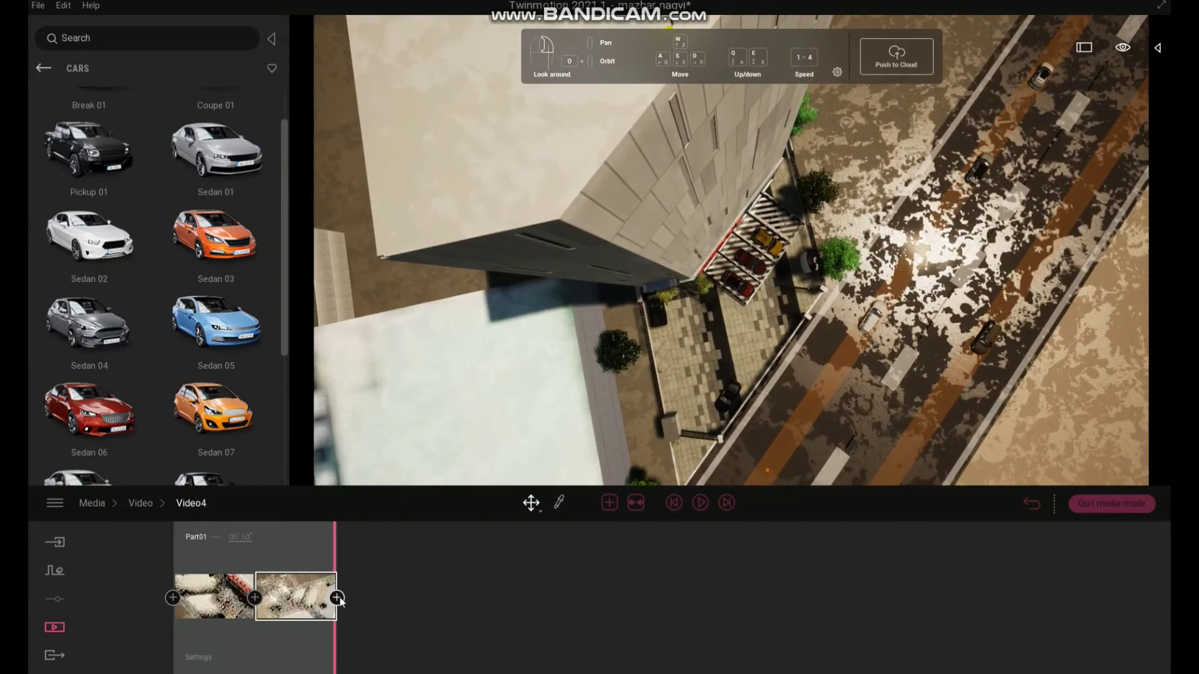
{"action": "left_click", "coordinate": [702, 504]}
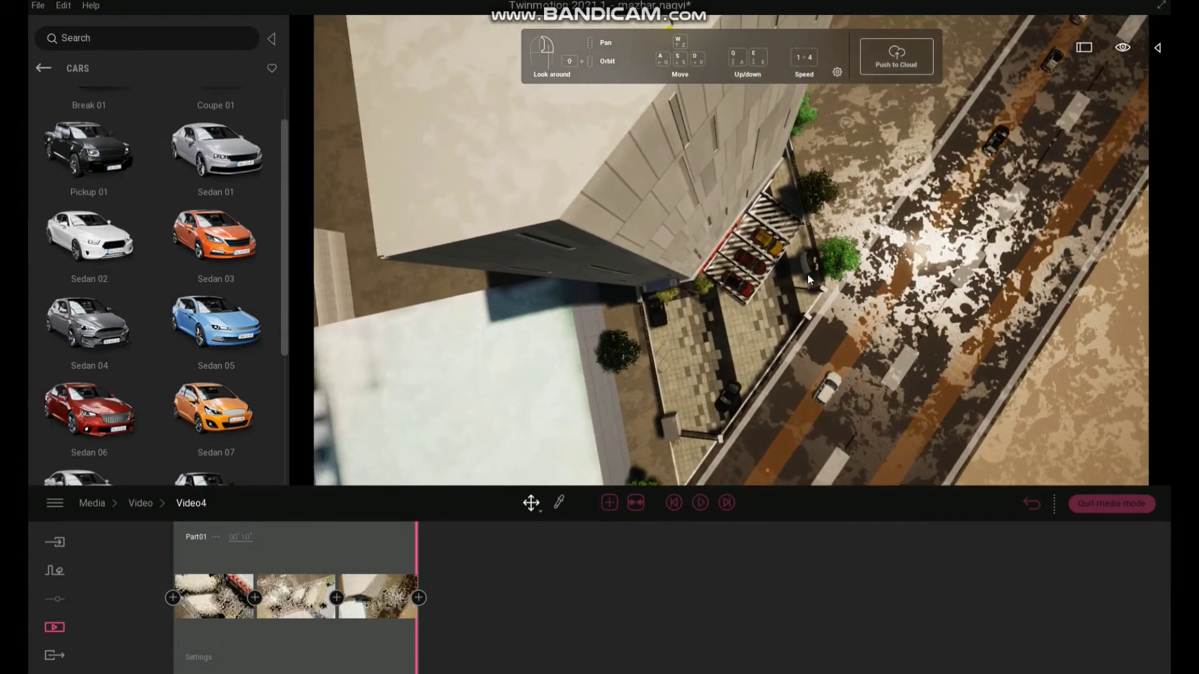
- Create a fifth video starting from the low-angle view of the showroom partly hidden by the green tree
{"action": "left_click", "coordinate": [62, 626]}
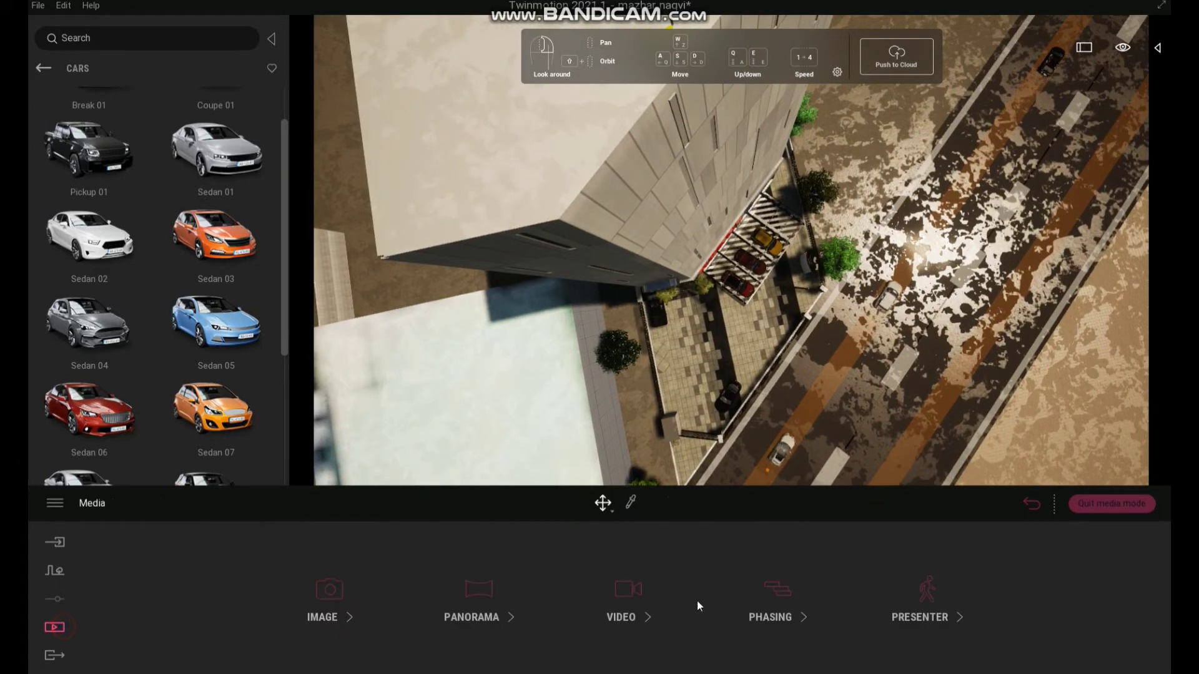
{"action": "left_click", "coordinate": [631, 592]}
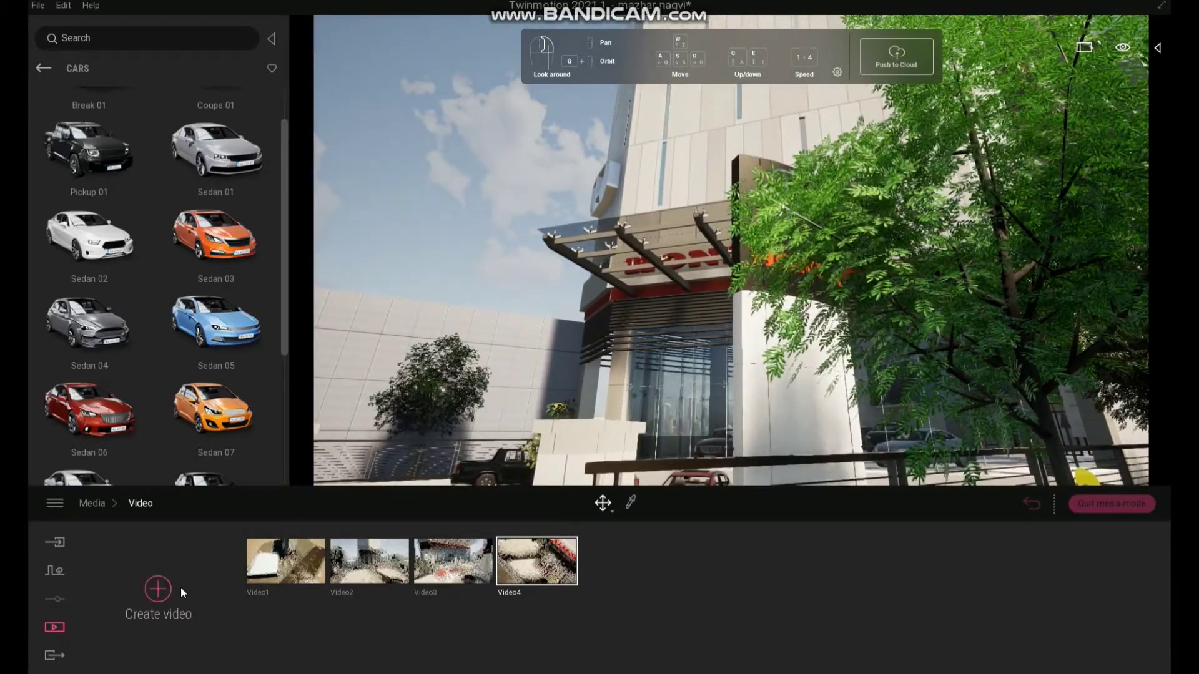
{"action": "left_click", "coordinate": [156, 588]}
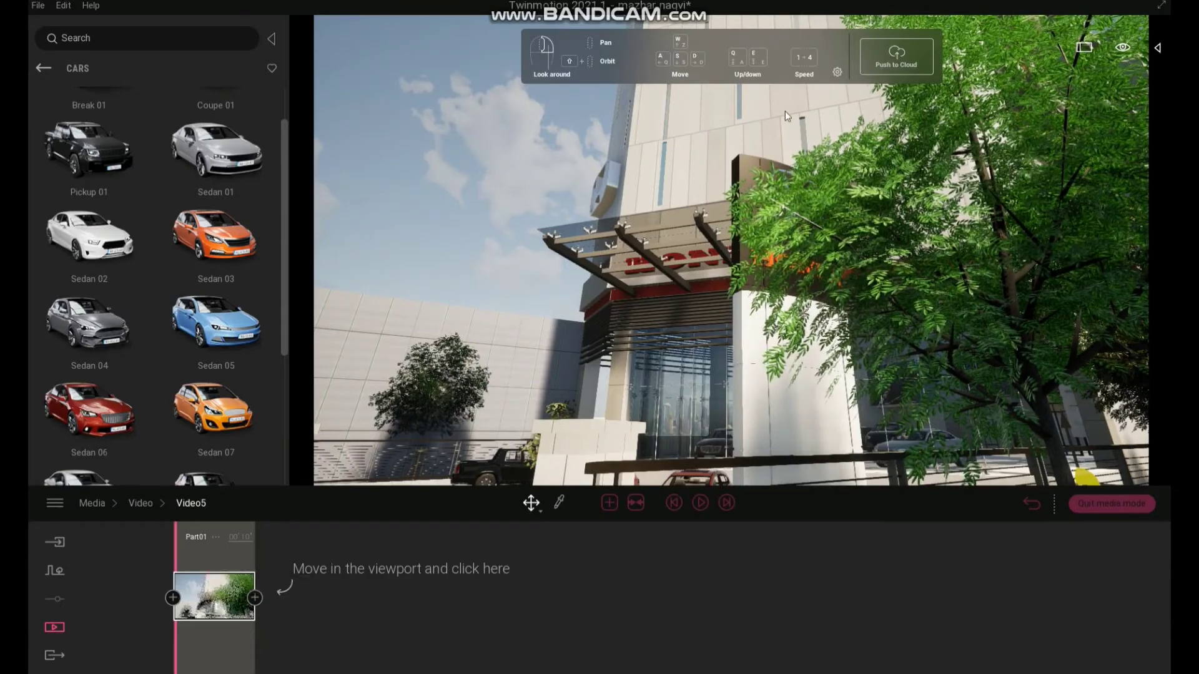
- Add a second keyframe with the camera shifted sideways to reveal the Honda sign and entrance canopy, and play back the video
{"action": "right_click_drag", "start_coordinate": [779, 156], "coordinate": [788, 160]}
{"action": "key", "text": "a"}
{"action": "middle_click_drag", "start_coordinate": [700, 281], "coordinate": [764, 281], "text": "shift"}
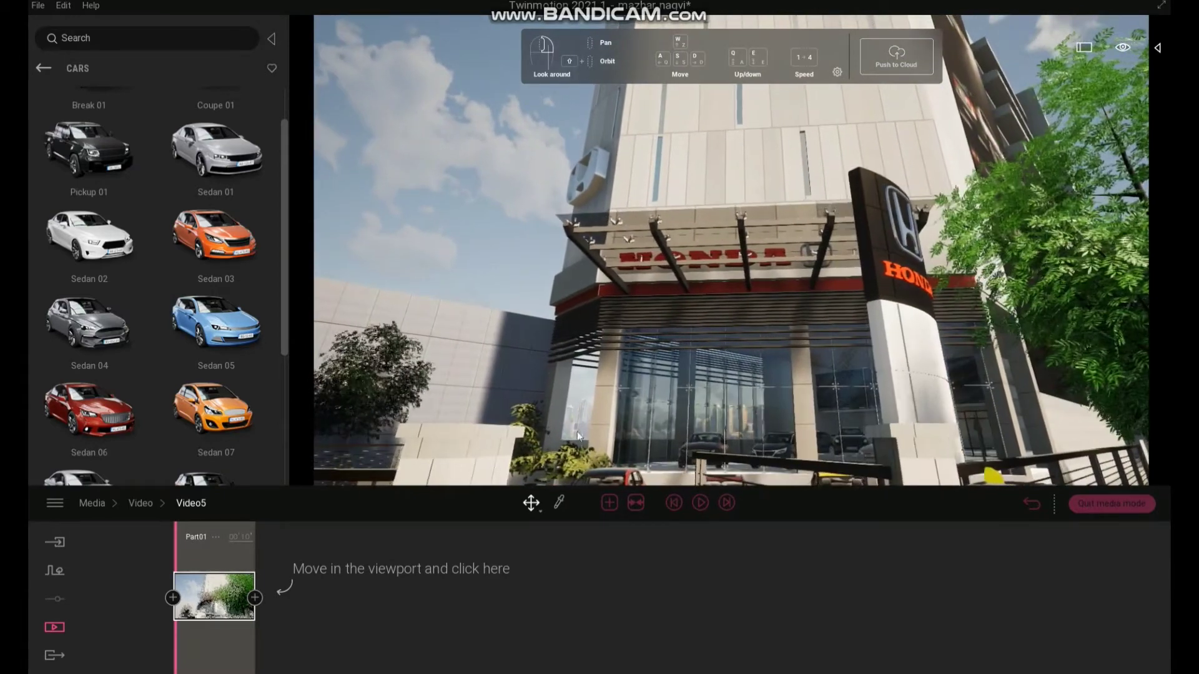
{"action": "left_click", "coordinate": [254, 597]}
{"action": "left_click", "coordinate": [699, 503]}
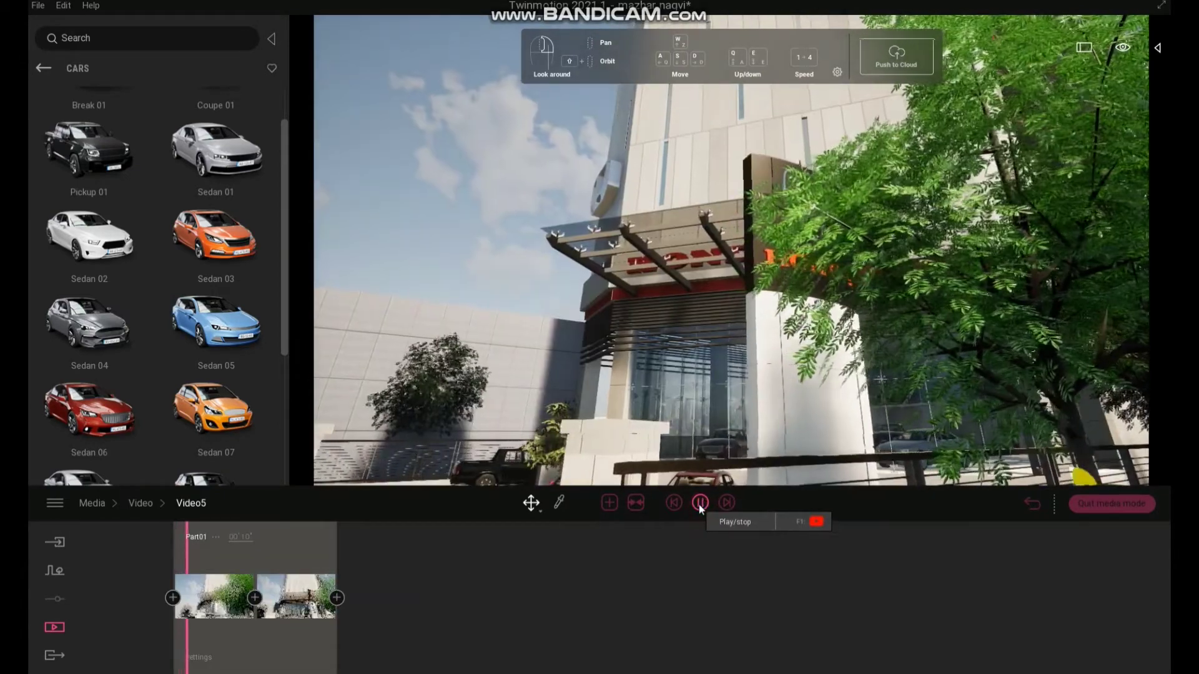